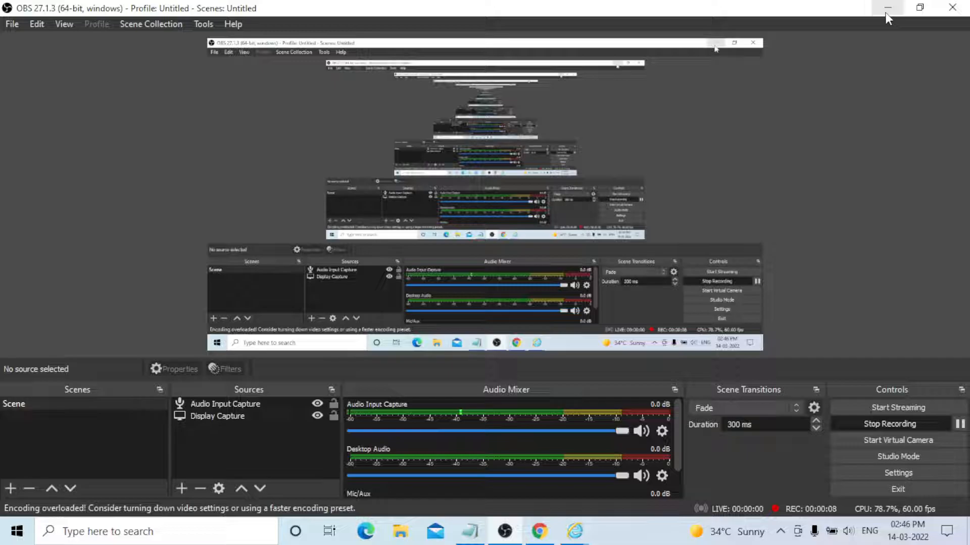
Minimize OBS and bring the Notepad notes on JMeter HTTP authorization to the front.
{"action": "left_click", "coordinate": [887, 14]}
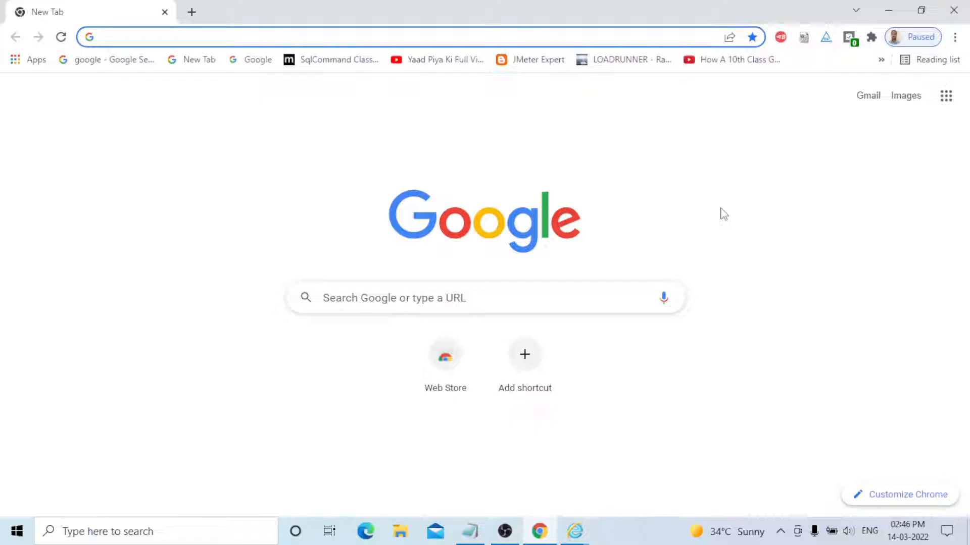
{"action": "key", "text": "alt+Tab"}
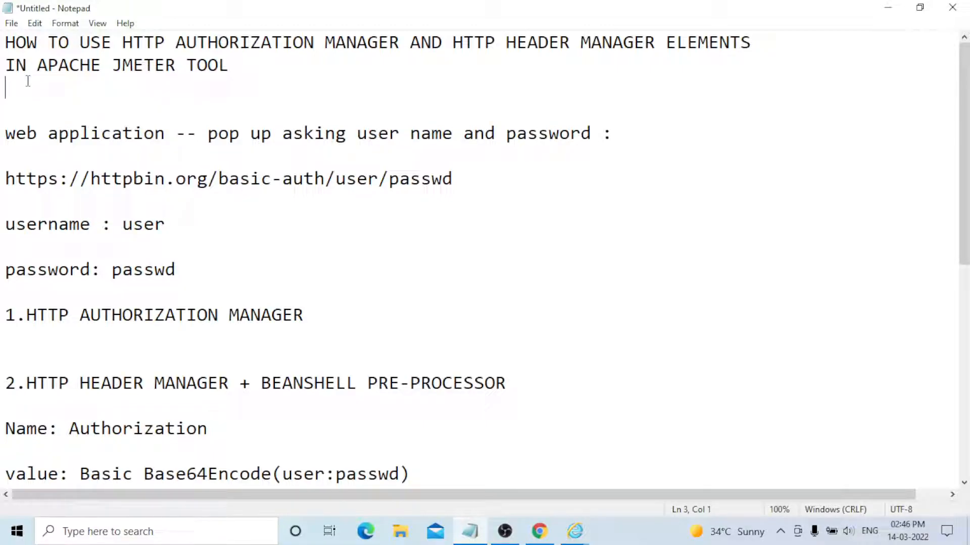
{"action": "left_click", "coordinate": [252, 71]}
{"action": "left_click_drag", "start_coordinate": [30, 80], "coordinate": [6, 45]}
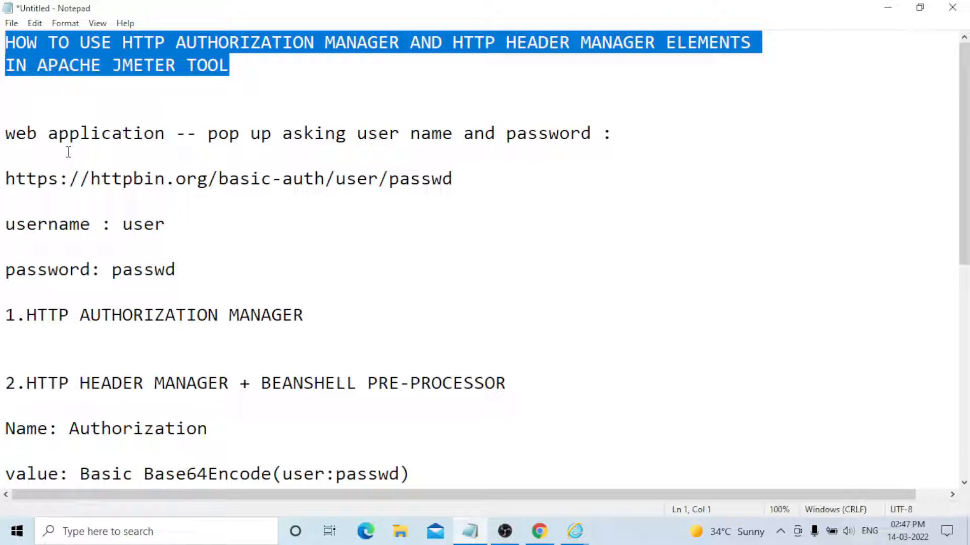
{"action": "left_click_drag", "start_coordinate": [5, 133], "coordinate": [162, 139]}
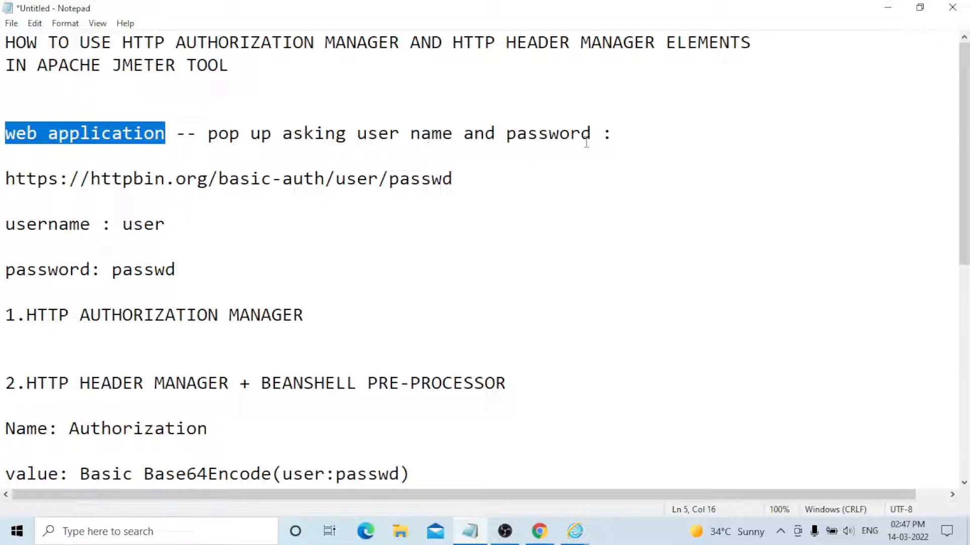
{"action": "left_click_drag", "start_coordinate": [612, 134], "coordinate": [4, 135]}
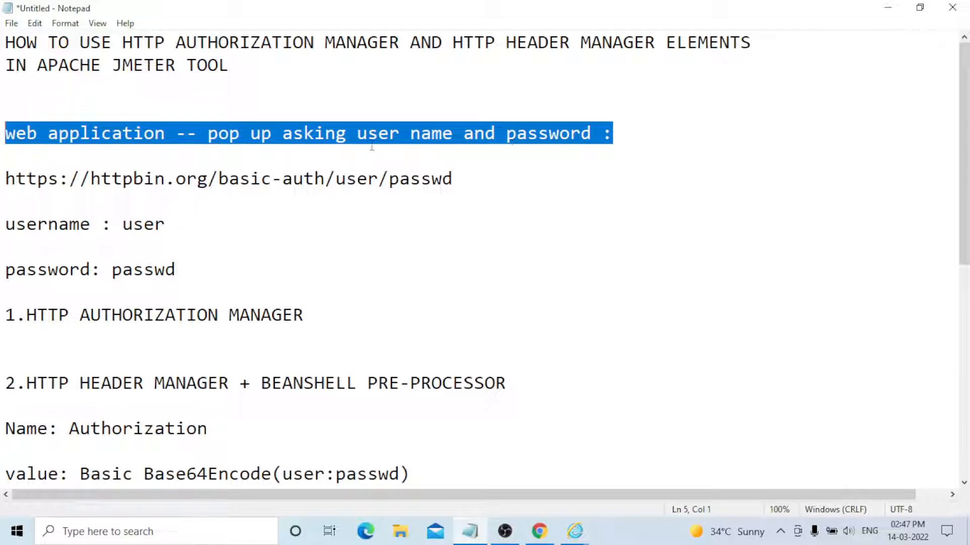
{"action": "left_click", "coordinate": [630, 135]}
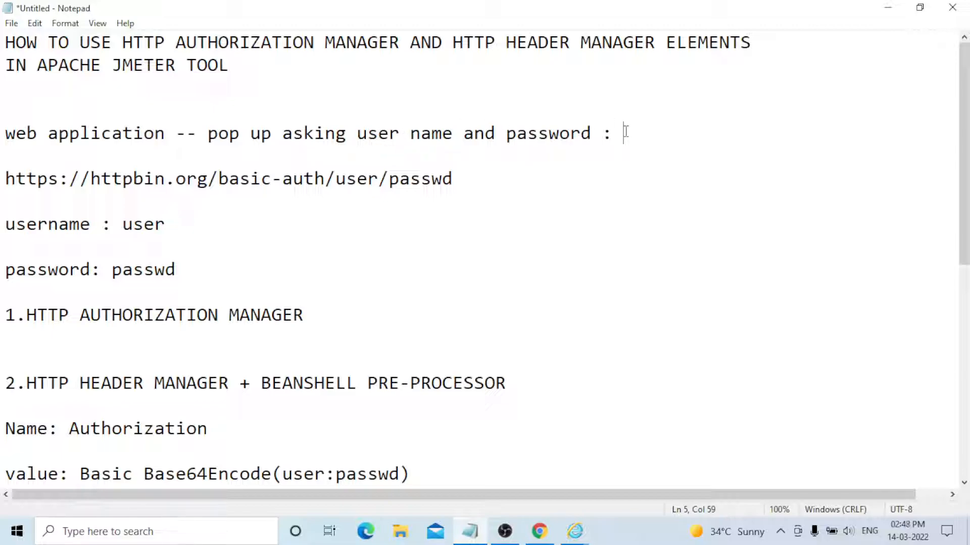
{"action": "left_click_drag", "start_coordinate": [612, 132], "coordinate": [9, 136]}
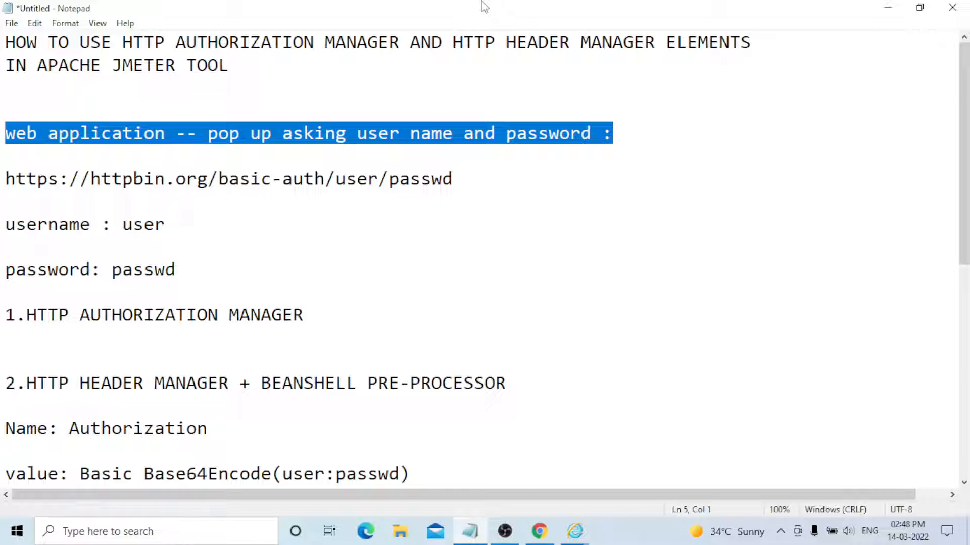
Select the httpbin basic-auth URL line in the notes and switch to Chrome's new tab.
{"action": "left_click", "coordinate": [462, 181]}
{"action": "left_click", "coordinate": [201, 207]}
{"action": "left_click_drag", "start_coordinate": [201, 207], "coordinate": [5, 180]}
{"action": "key", "text": "ctrl+c"}
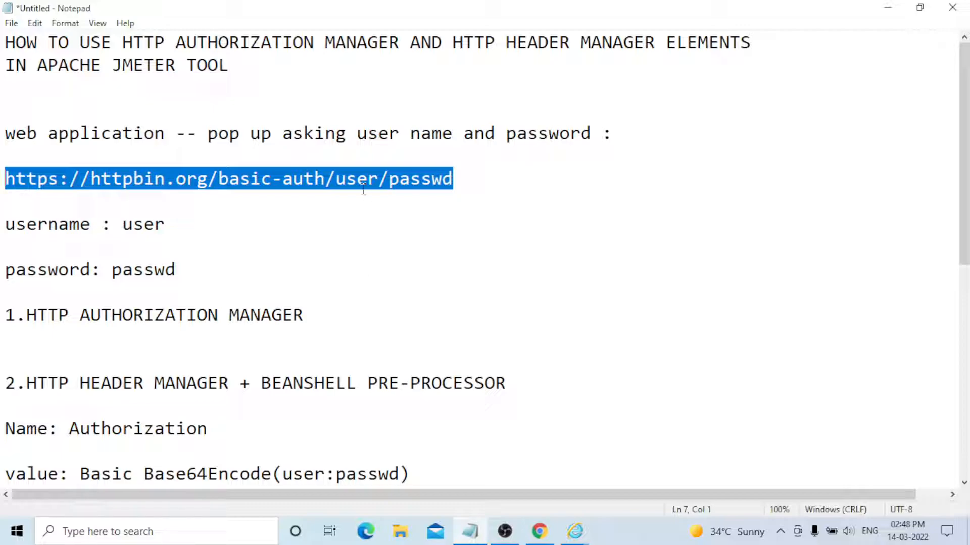
{"action": "left_click", "coordinate": [457, 180]}
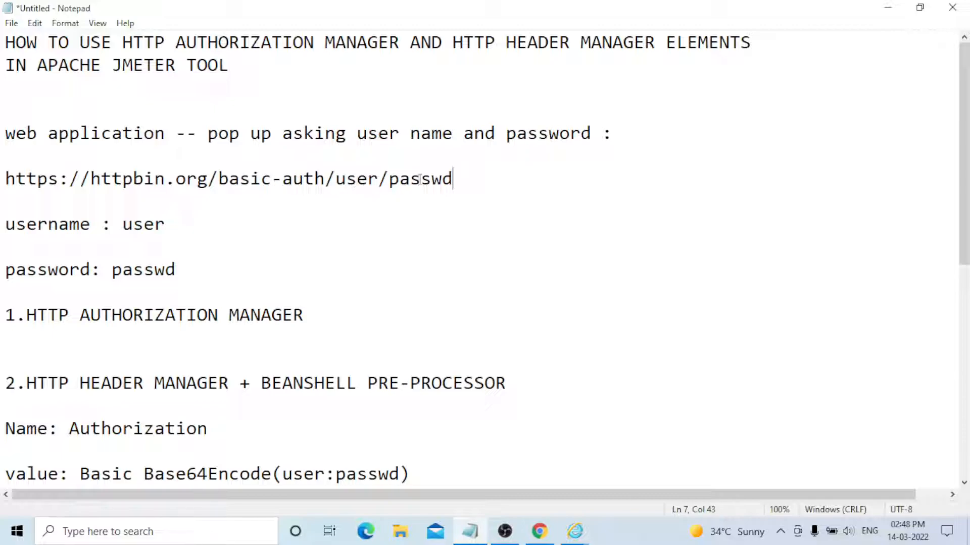
{"action": "left_click", "coordinate": [546, 537]}
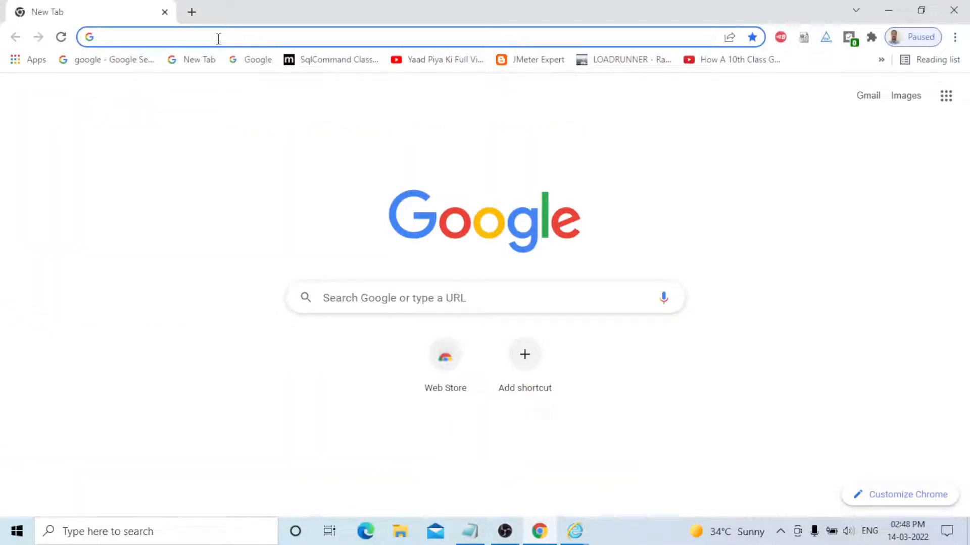
Load the pasted httpbin basic-auth URL in Chrome's address bar.
{"action": "key", "text": "ctrl+v"}
{"action": "key", "text": "Return"}
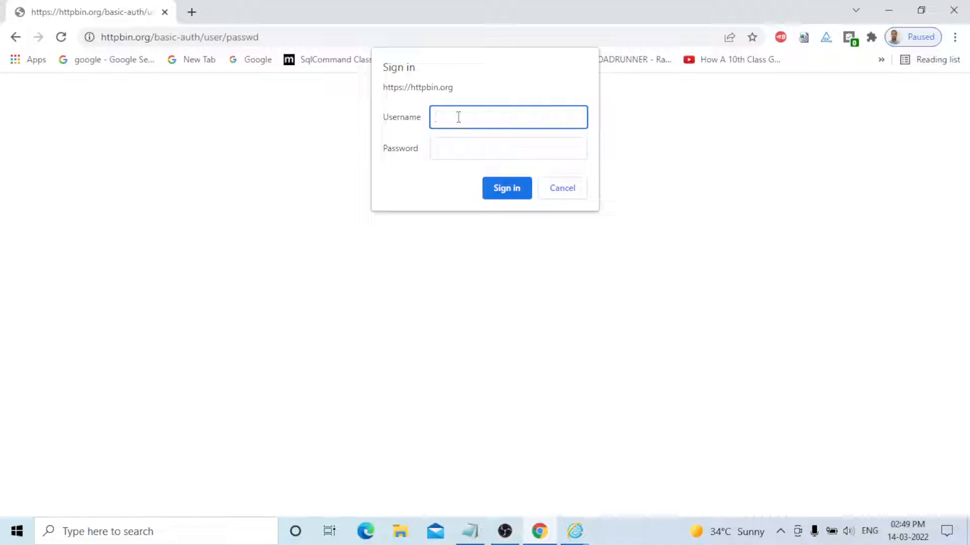
{"action": "left_click", "coordinate": [456, 147]}
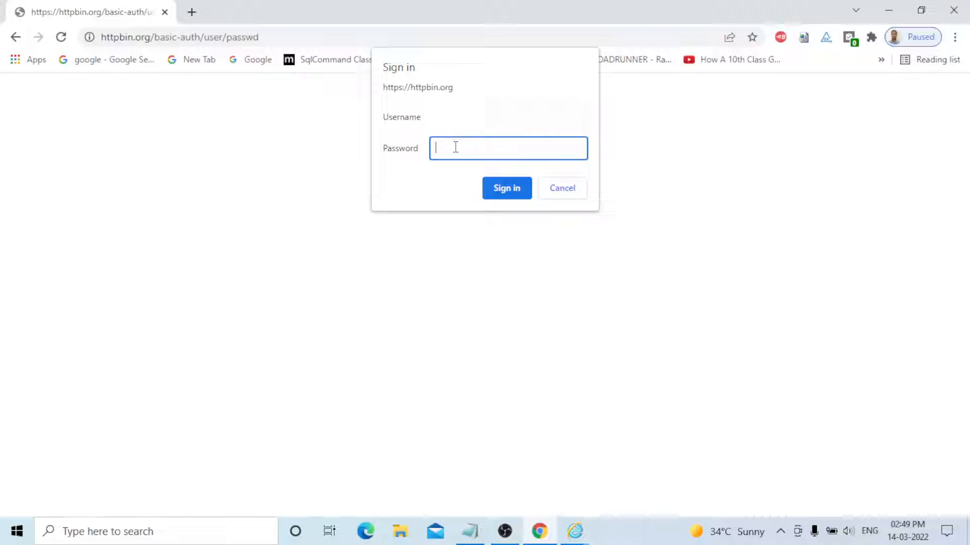
{"action": "left_click", "coordinate": [456, 113]}
Sign in with the demo username and password so httpbin reports authenticated: true.
{"action": "type", "text": "use"}
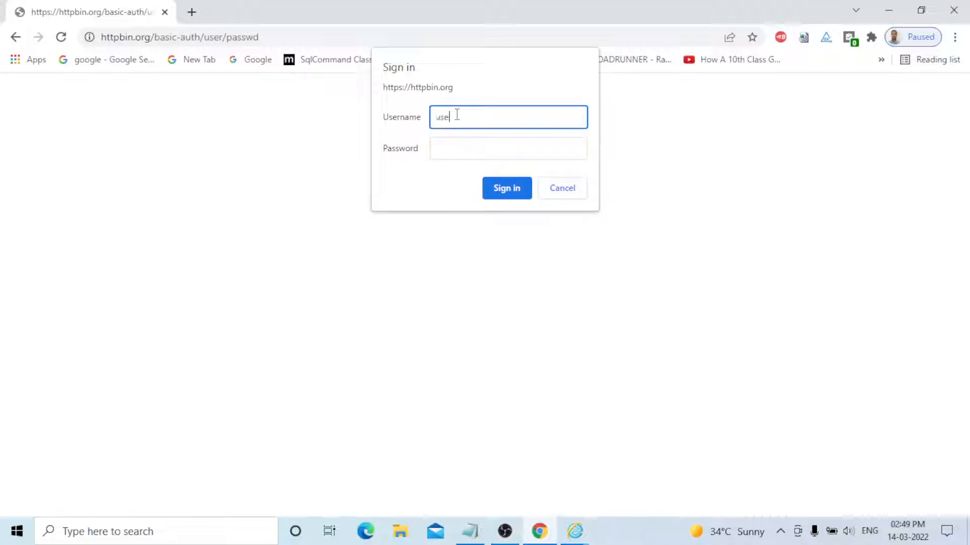
{"action": "type", "text": "rt"}
{"action": "key", "text": "BackSpace"}
{"action": "key", "text": "Tab"}
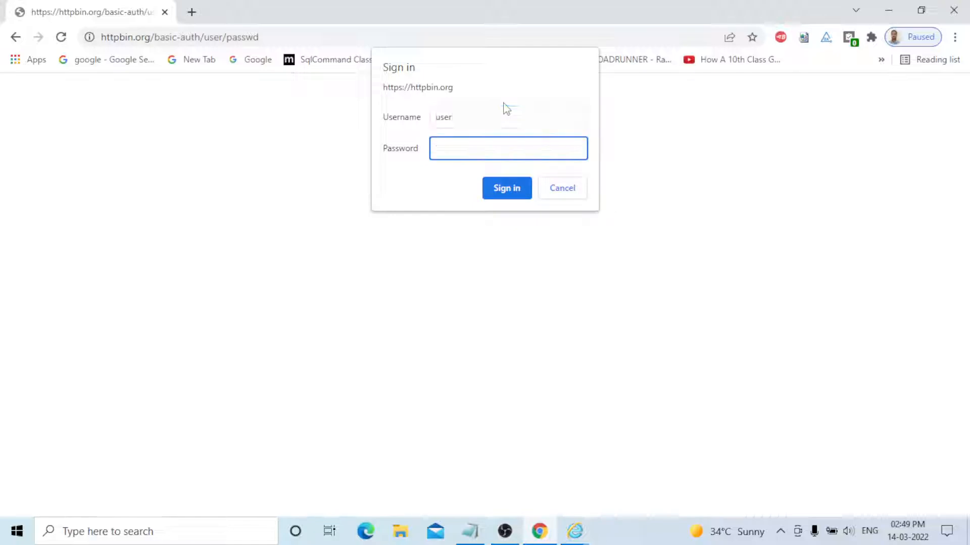
{"action": "type", "text": "passwd"}
{"action": "key", "text": "Return"}
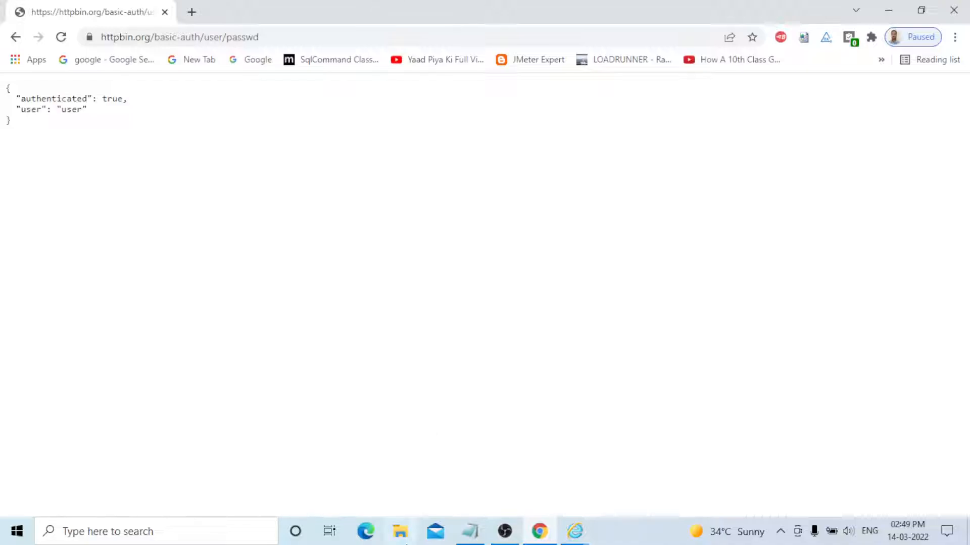
{"action": "left_click", "coordinate": [406, 539]}
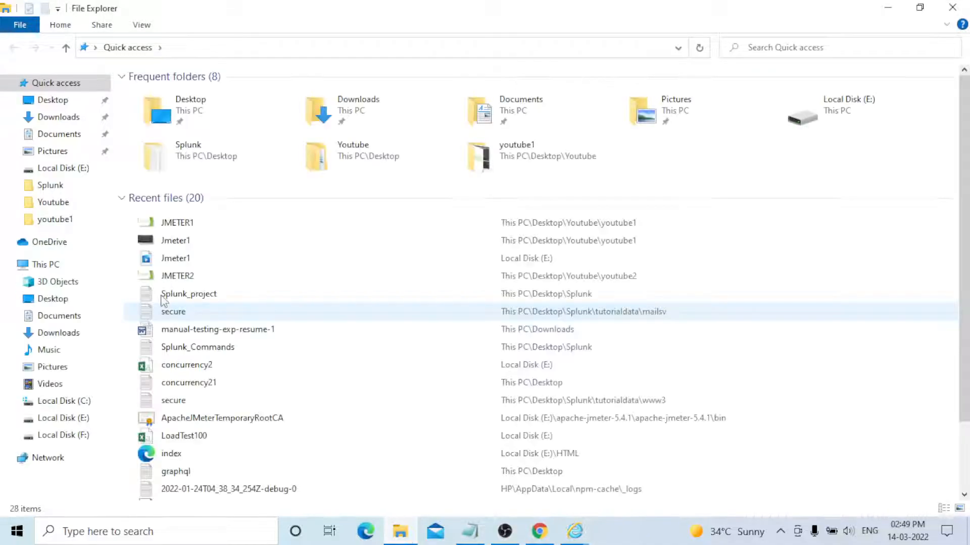
Browse to E:\apache-jmeter-5.4.1\apache-jmeter-5.4.1\bin and launch ApacheJMeter.
{"action": "left_click", "coordinate": [71, 418]}
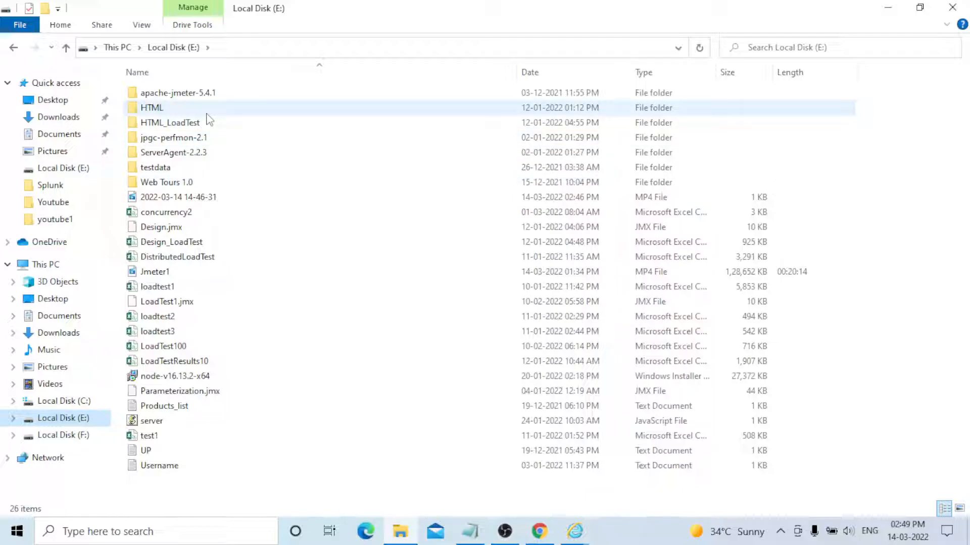
{"action": "double_click", "coordinate": [236, 96]}
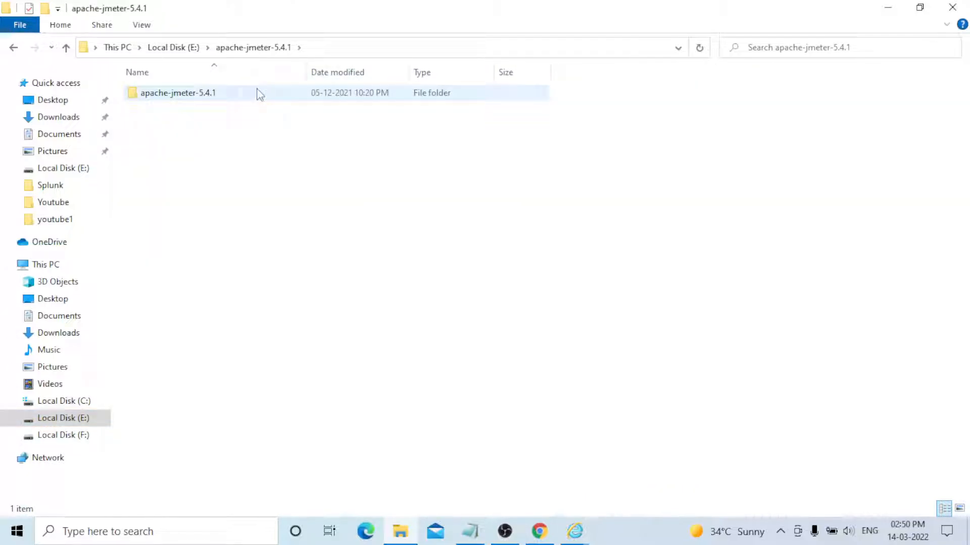
{"action": "double_click", "coordinate": [259, 94]}
{"action": "double_click", "coordinate": [219, 107]}
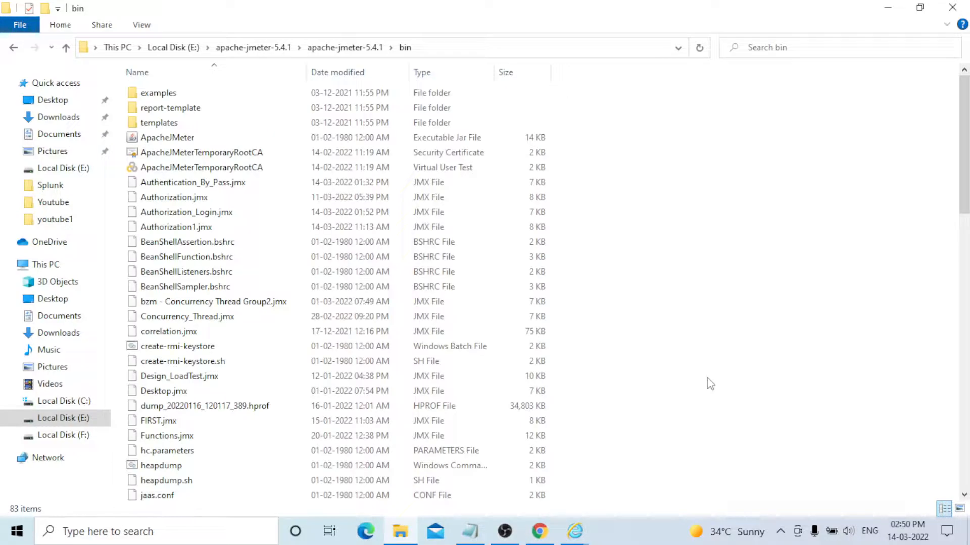
{"action": "double_click", "coordinate": [248, 138]}
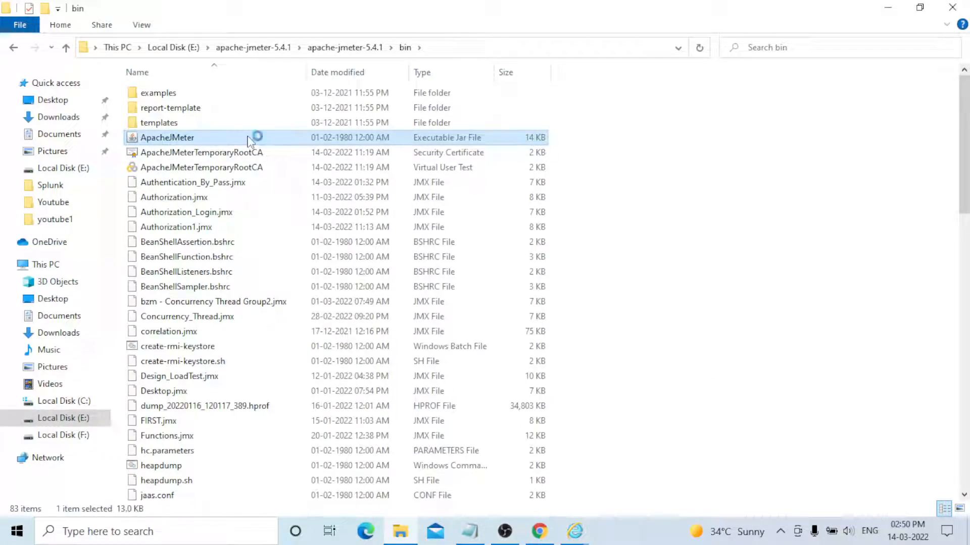
{"action": "key", "text": "XF86MonBrightnessUp"}
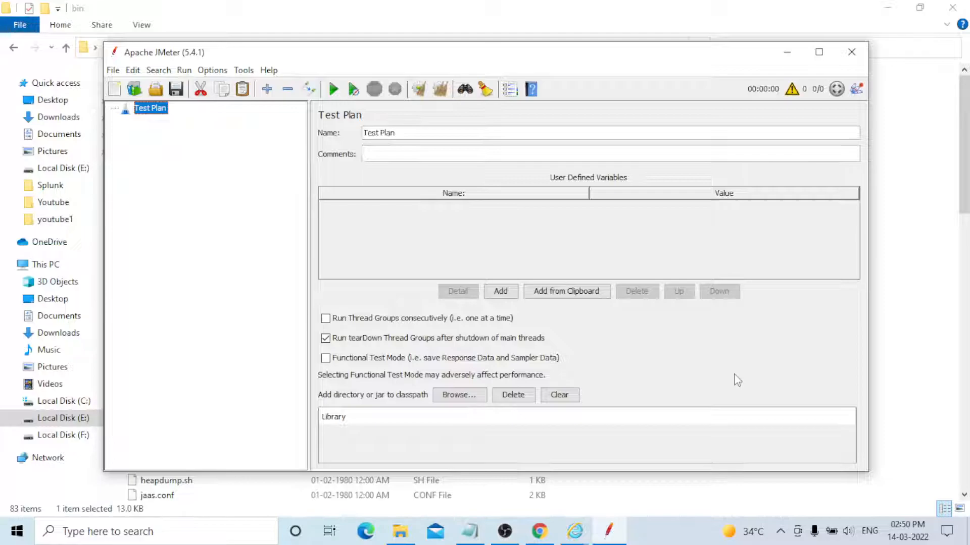
Maximize JMeter and add a Thread Group under the Test Plan.
{"action": "left_click", "coordinate": [819, 52]}
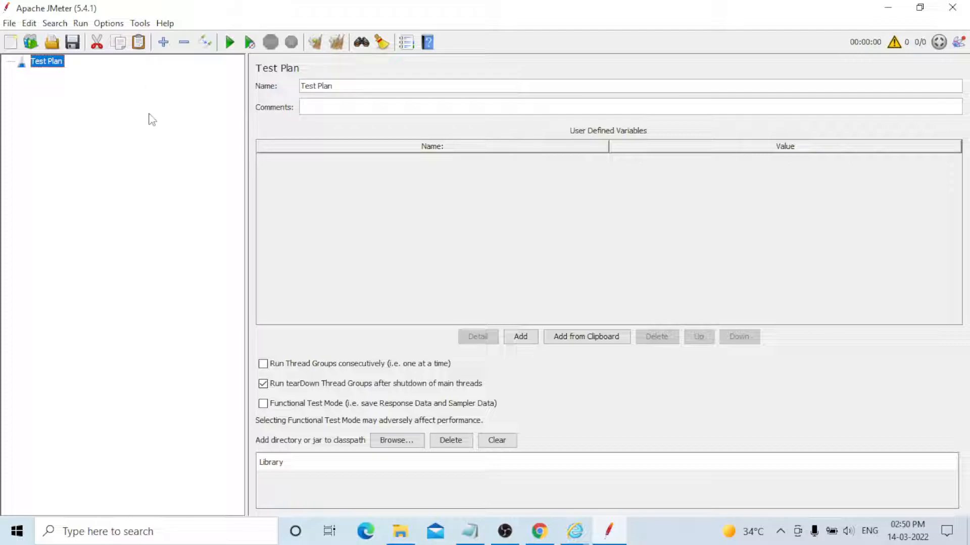
{"action": "right_click", "coordinate": [54, 68]}
{"action": "mouse_move", "coordinate": [136, 75]}
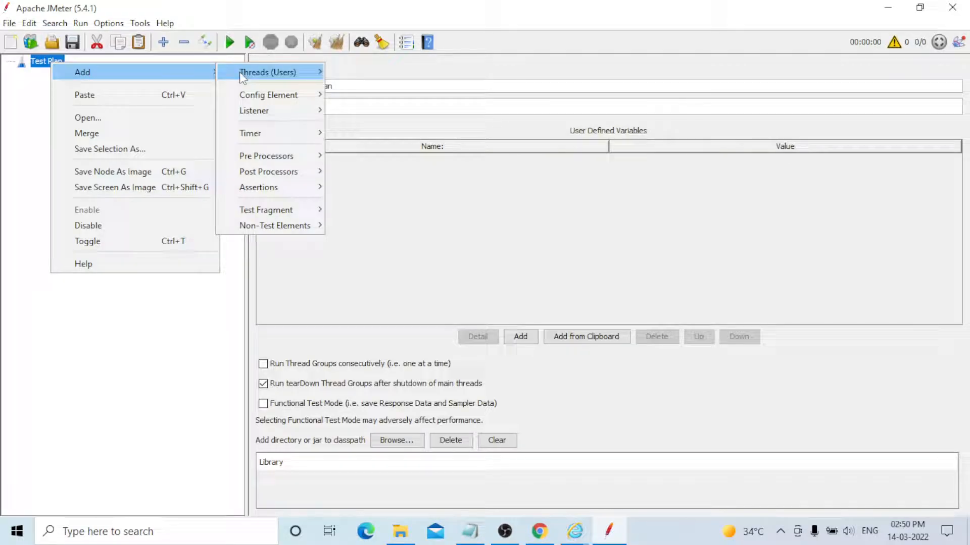
{"action": "left_click", "coordinate": [369, 73]}
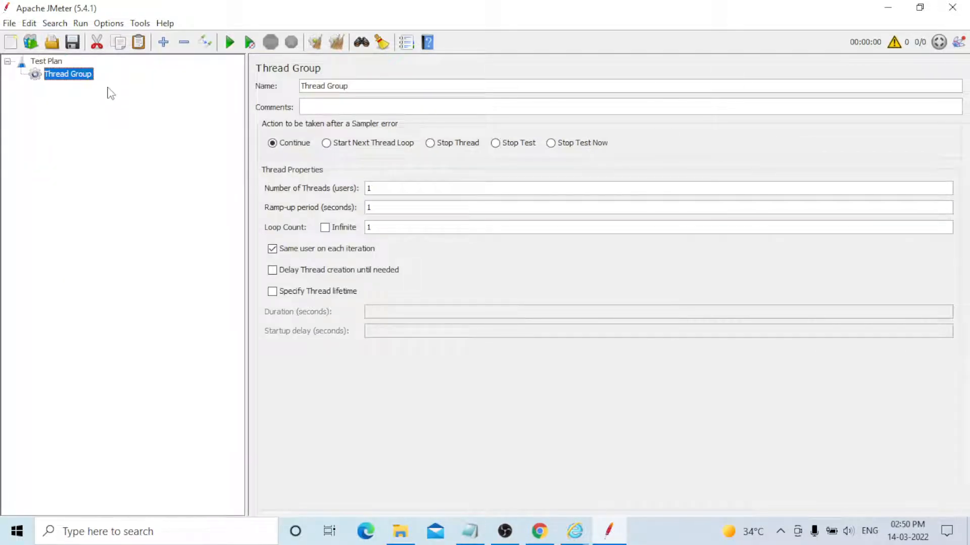
Add an HTTP Request sampler and a View Results Tree listener to the Thread Group.
{"action": "right_click", "coordinate": [83, 79]}
{"action": "mouse_move", "coordinate": [116, 84]}
{"action": "mouse_move", "coordinate": [308, 83]}
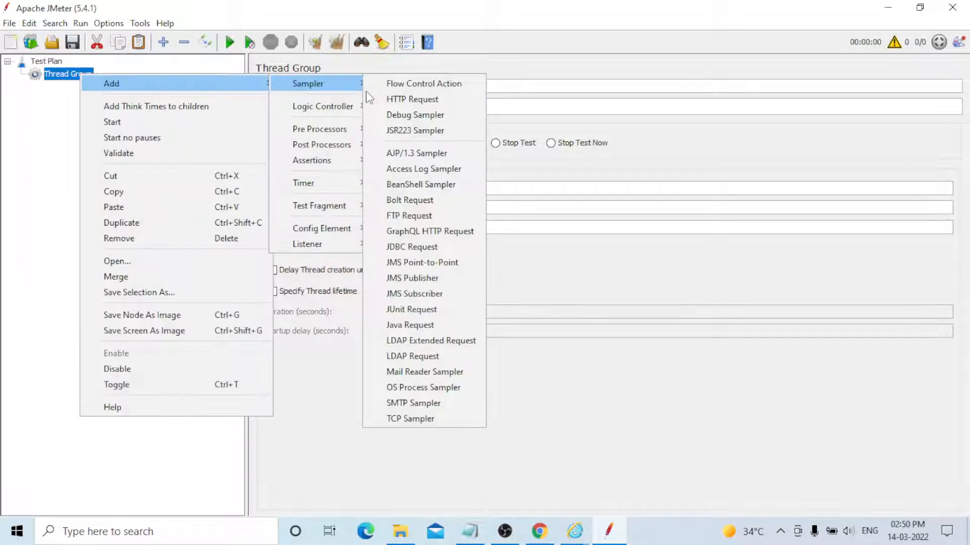
{"action": "left_click", "coordinate": [432, 100]}
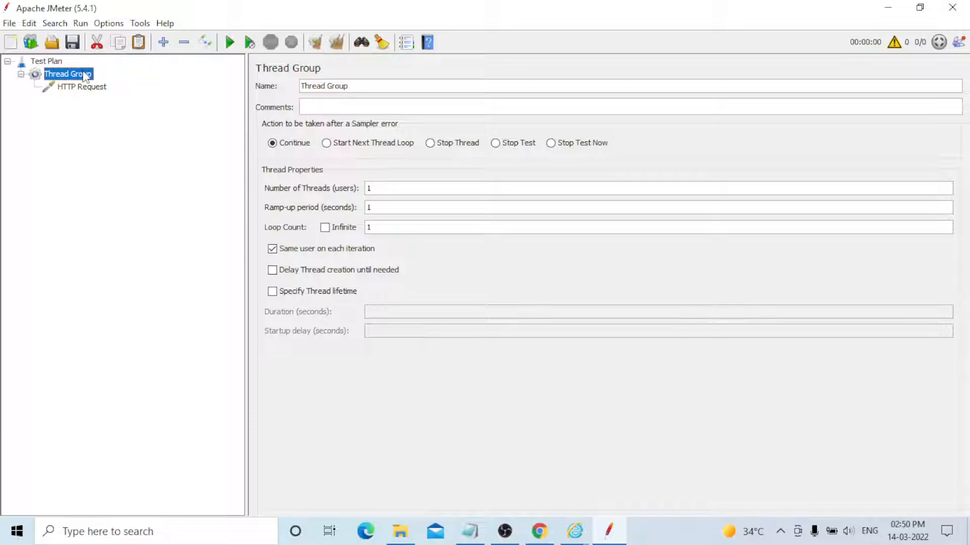
{"action": "right_click", "coordinate": [84, 77]}
{"action": "mouse_move", "coordinate": [121, 81]}
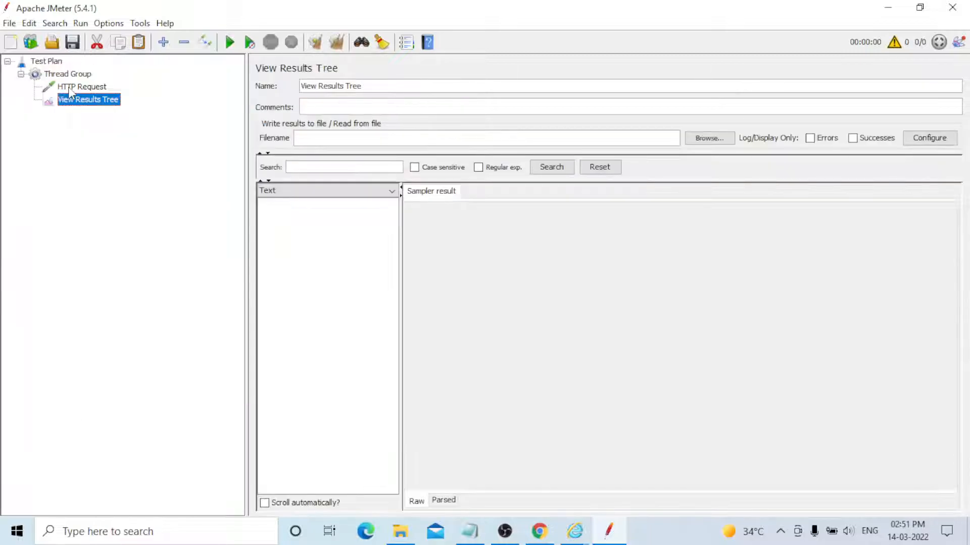
{"action": "left_click", "coordinate": [78, 87]}
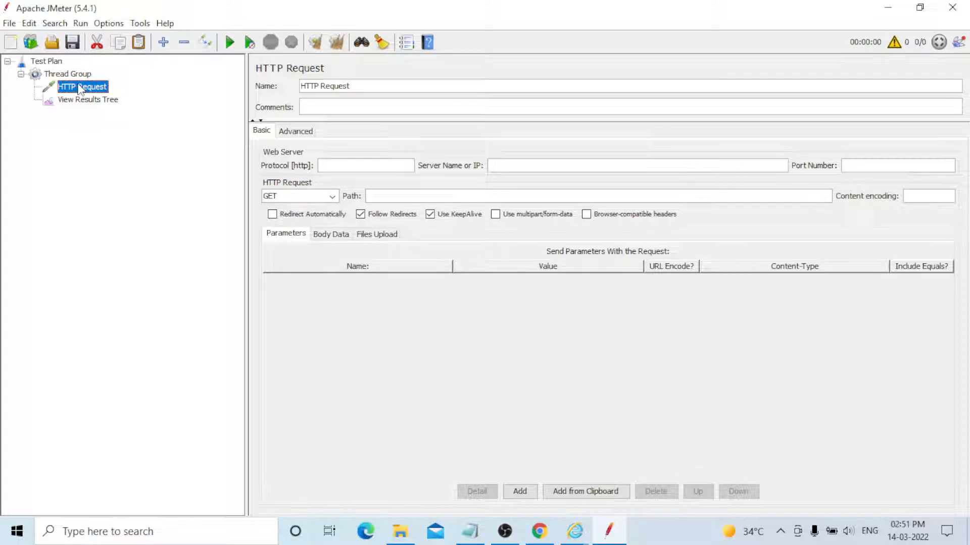
Paste the httpbin URL from the notes into Server Name and set Protocol to https.
{"action": "key", "text": "alt+Tab"}
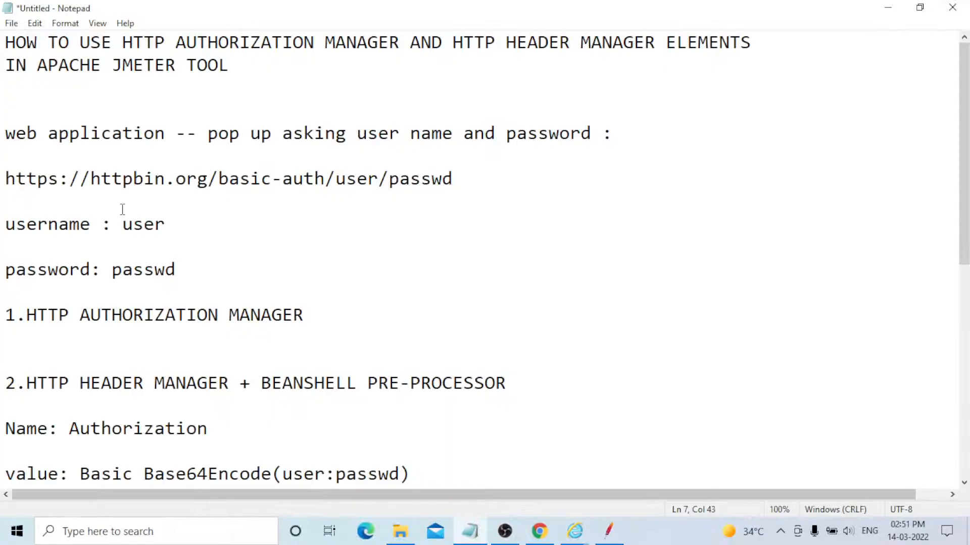
{"action": "left_click_drag", "start_coordinate": [6, 179], "coordinate": [448, 181]}
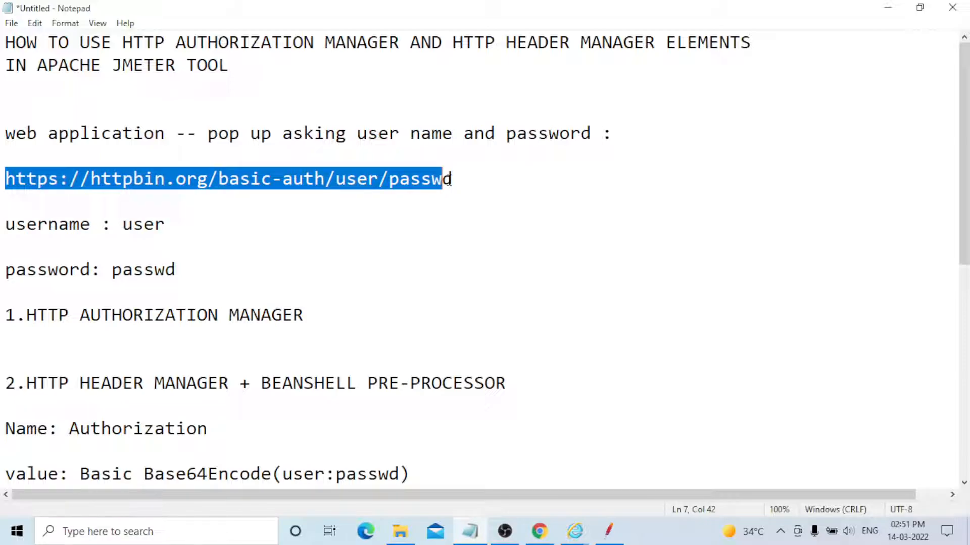
{"action": "key", "text": "alt+Tab"}
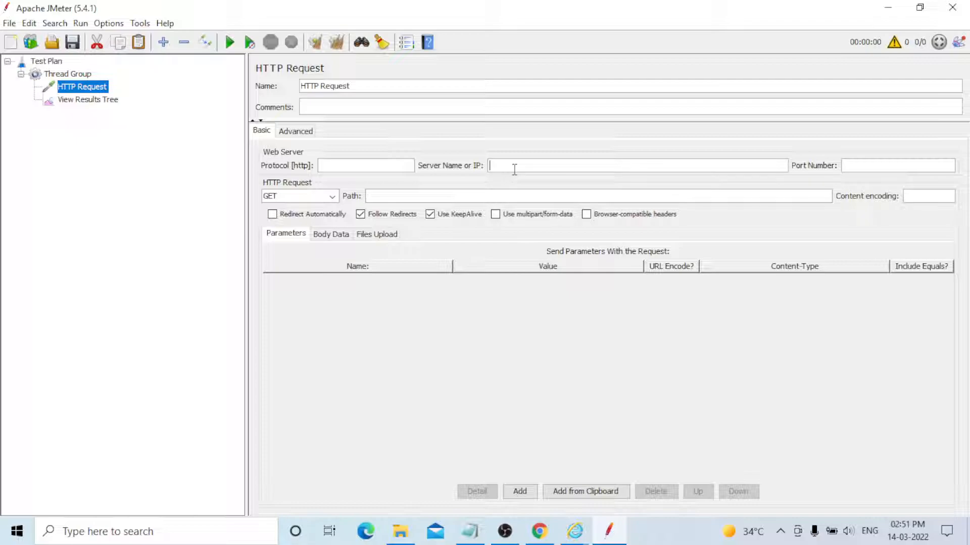
{"action": "key", "text": "ctrl+v"}
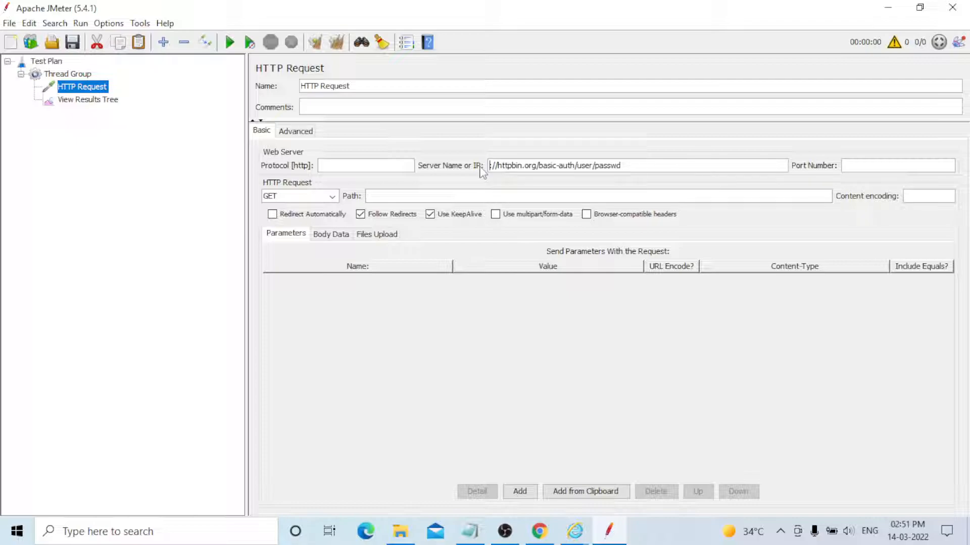
{"action": "key", "text": "shift+Tab"}
{"action": "type", "text": "https"}
Trim Server Name to httpbin.org and move /basic-auth/user/passwd into the Path field.
{"action": "left_click", "coordinate": [499, 166]}
{"action": "key", "text": "BackSpace"}
{"action": "key", "text": "BackSpace"}
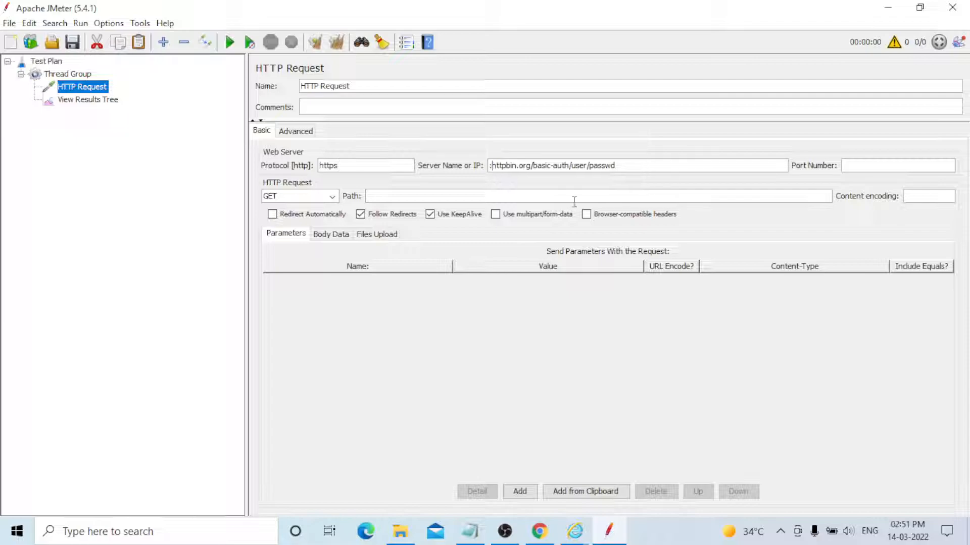
{"action": "key", "text": "BackSpace"}
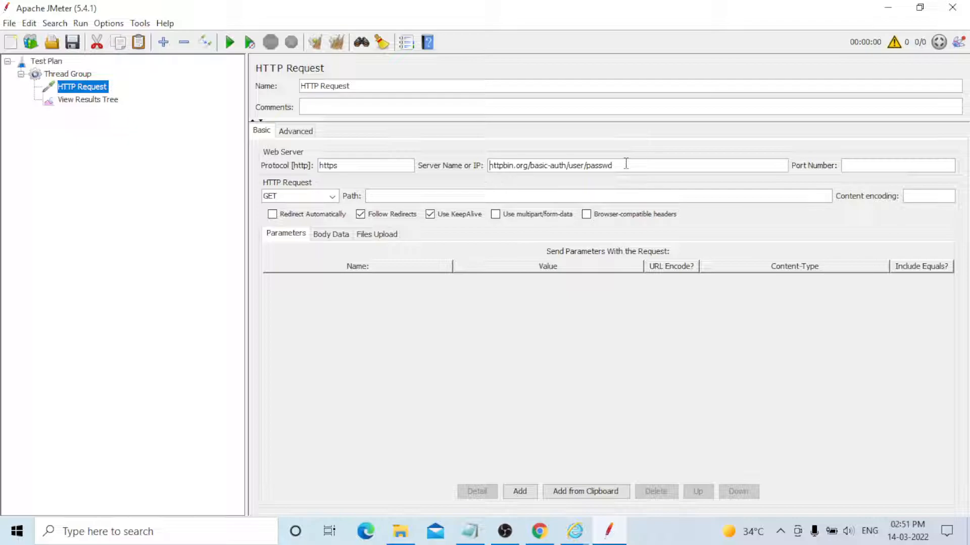
{"action": "left_click_drag", "start_coordinate": [626, 165], "coordinate": [528, 165]}
{"action": "key", "text": "ctrl+x"}
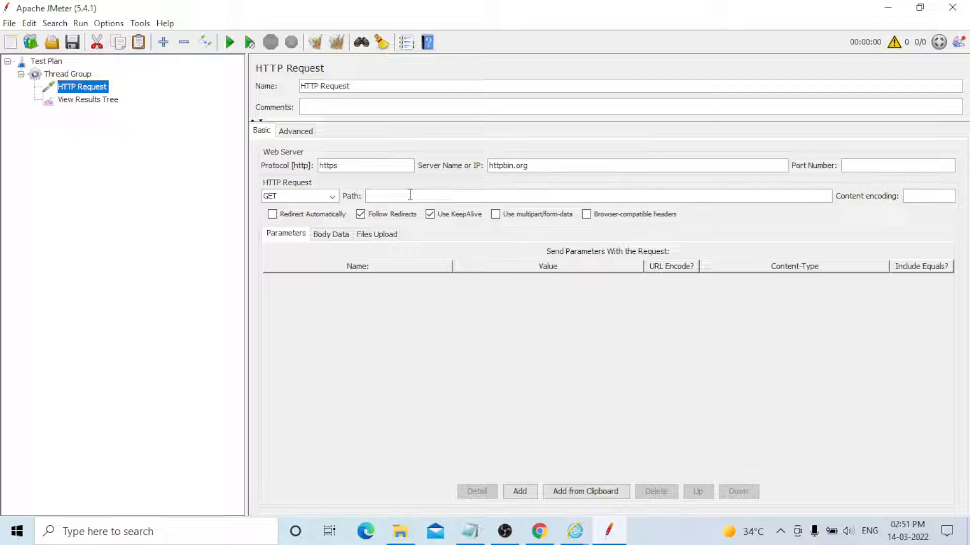
{"action": "left_click", "coordinate": [410, 194]}
{"action": "key", "text": "ctrl+v"}
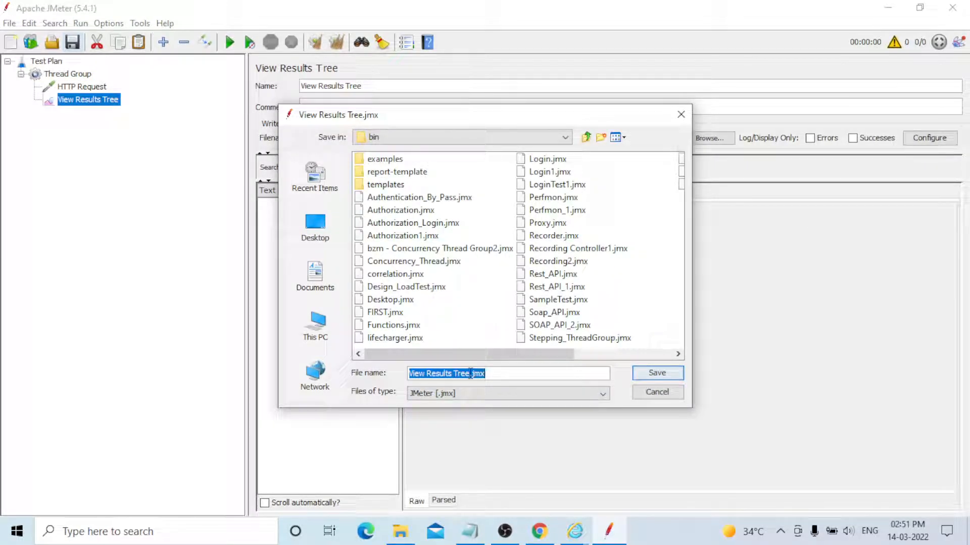
Enter JMeter2_Login as the file name and save the .jmx in the bin folder.
{"action": "type", "text": "J"}
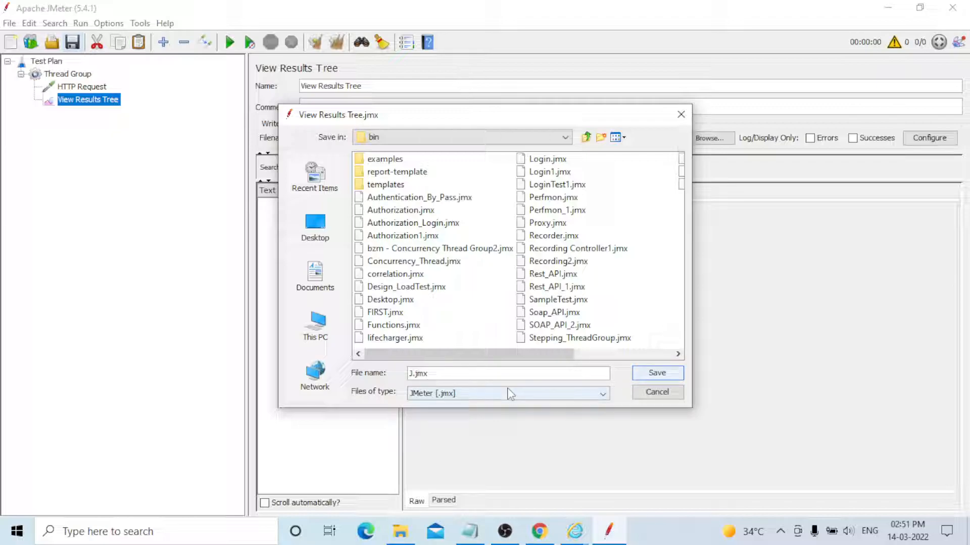
{"action": "type", "text": "Meter_"}
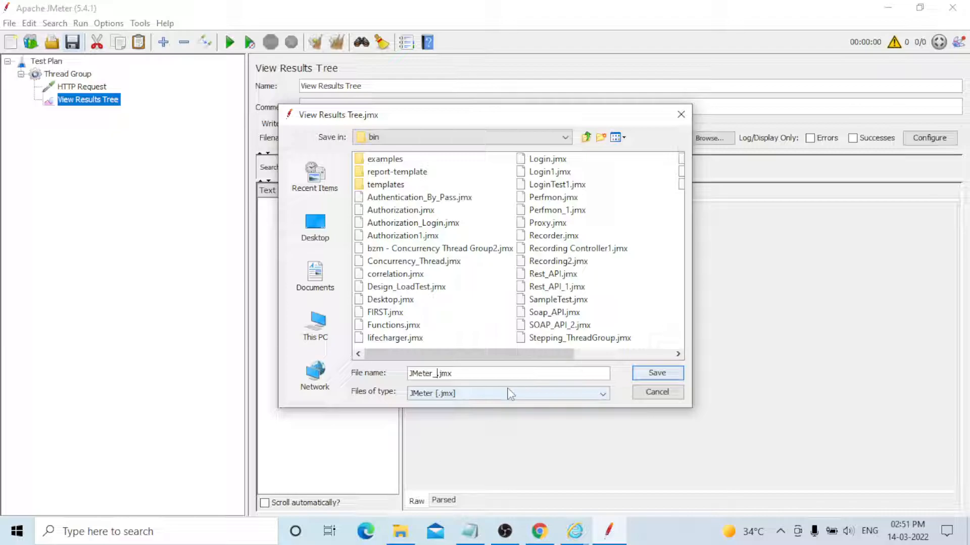
{"action": "key", "text": "BackSpace"}
{"action": "type", "text": "2_Login"}
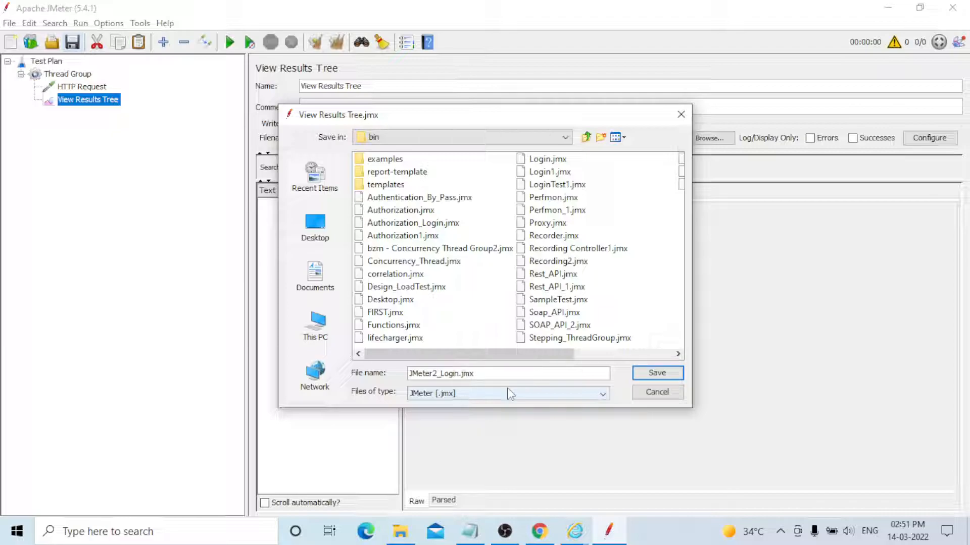
{"action": "key", "text": "Return"}
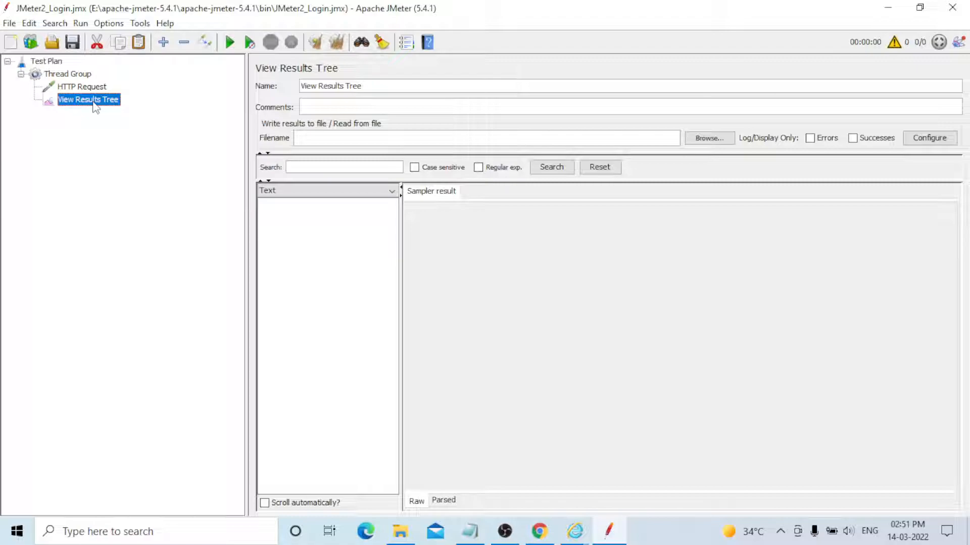
Run the test, check the HTTP Request's 401 UNAUTHORIZED result, and clear the results.
{"action": "key", "text": "ctrl+r"}
{"action": "left_click", "coordinate": [306, 205]}
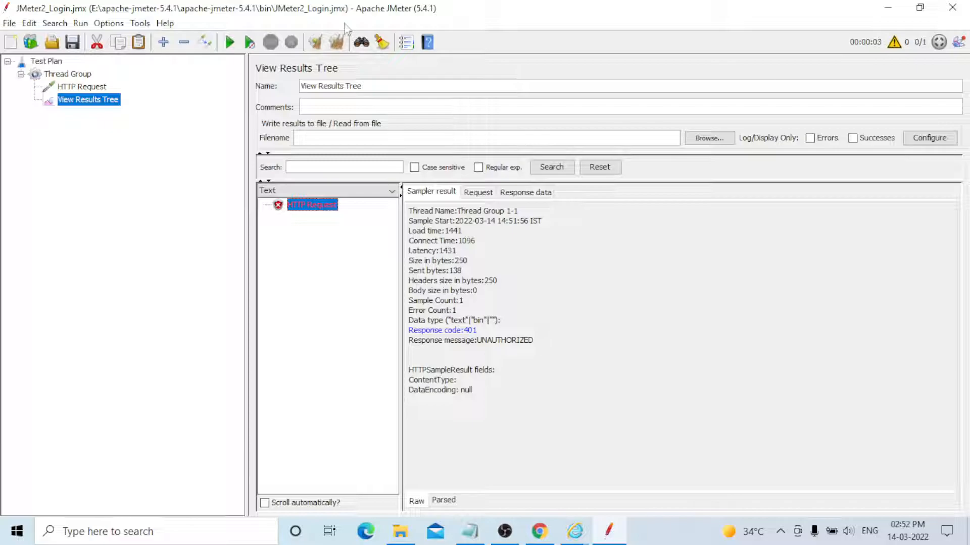
{"action": "left_click", "coordinate": [336, 43]}
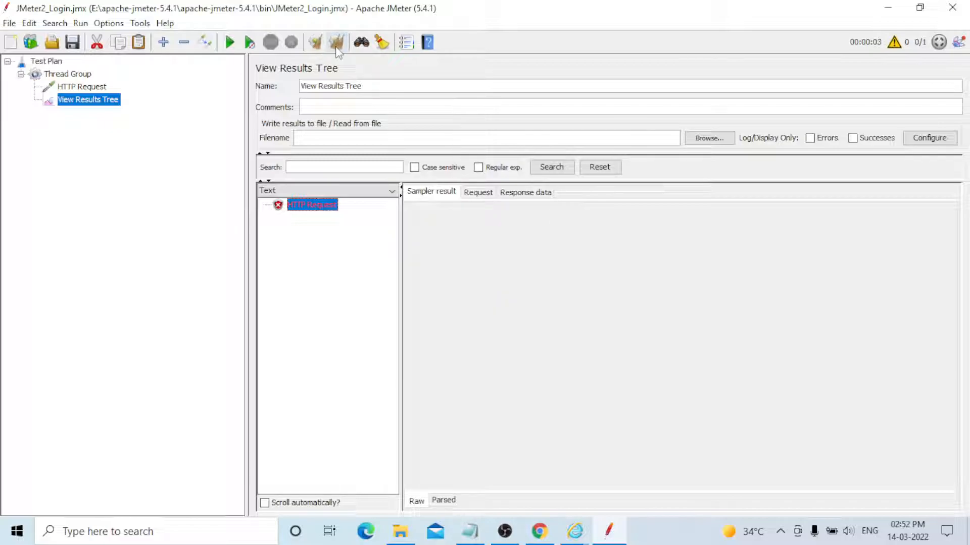
Add an HTTP Authorization Manager to the Thread Group and move it above HTTP Request.
{"action": "left_click", "coordinate": [67, 74]}
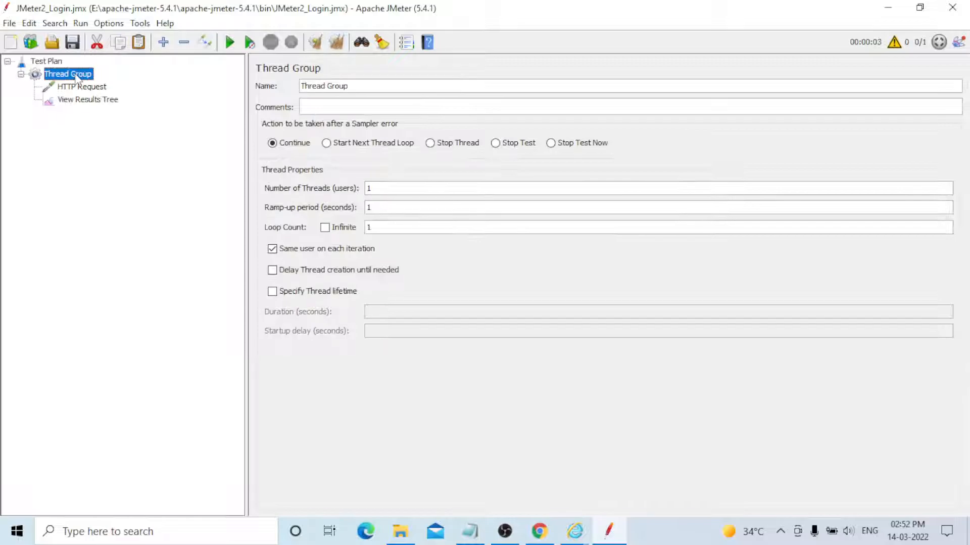
{"action": "right_click", "coordinate": [77, 74]}
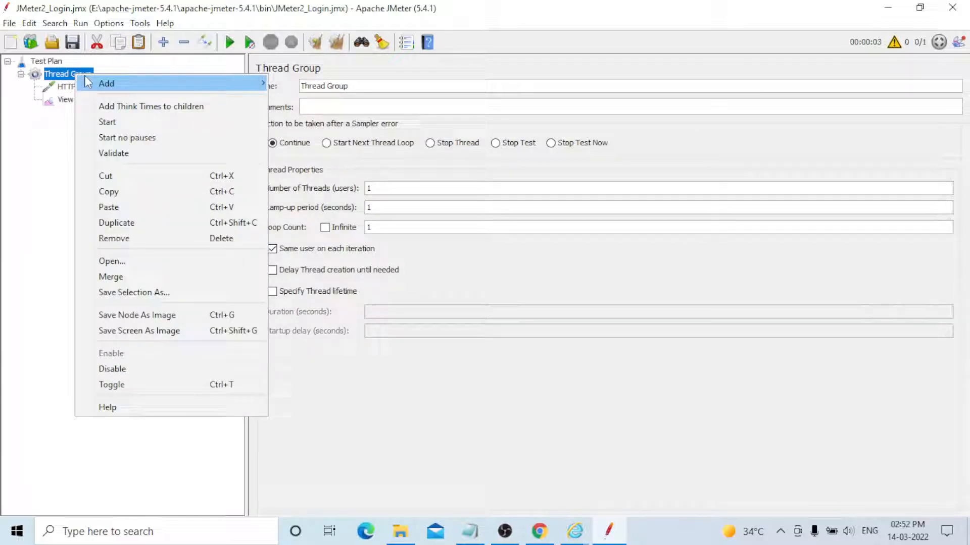
{"action": "mouse_move", "coordinate": [84, 81]}
{"action": "mouse_move", "coordinate": [289, 229]}
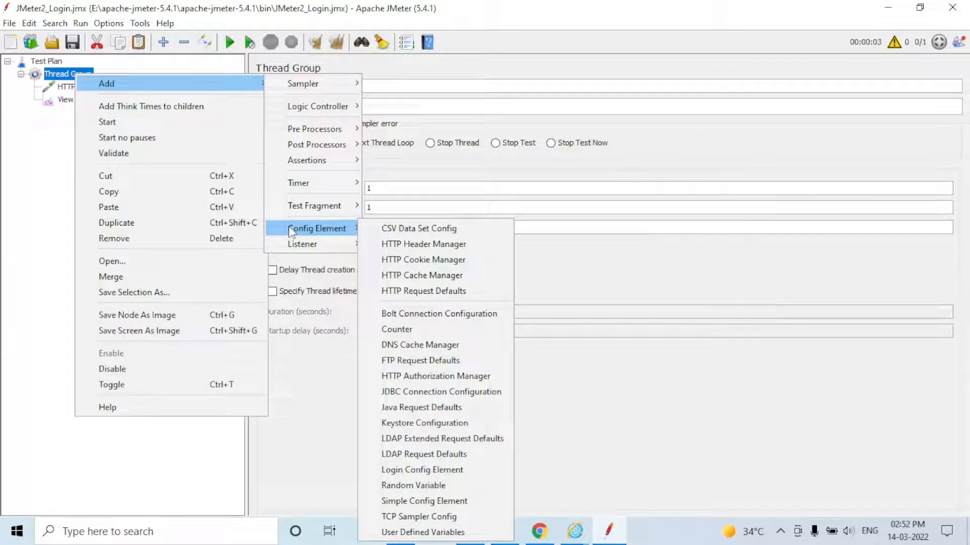
{"action": "left_click", "coordinate": [435, 376]}
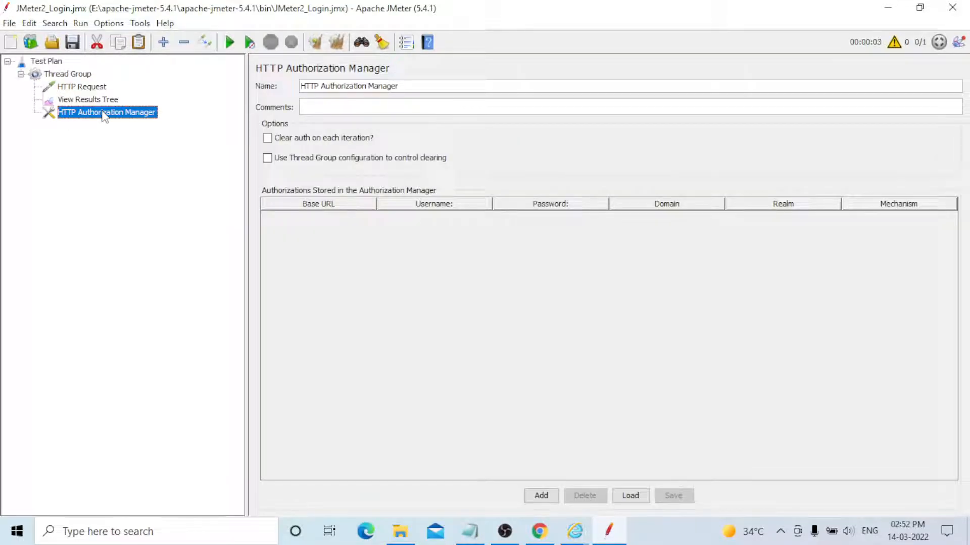
{"action": "left_click_drag", "start_coordinate": [104, 116], "coordinate": [108, 89]}
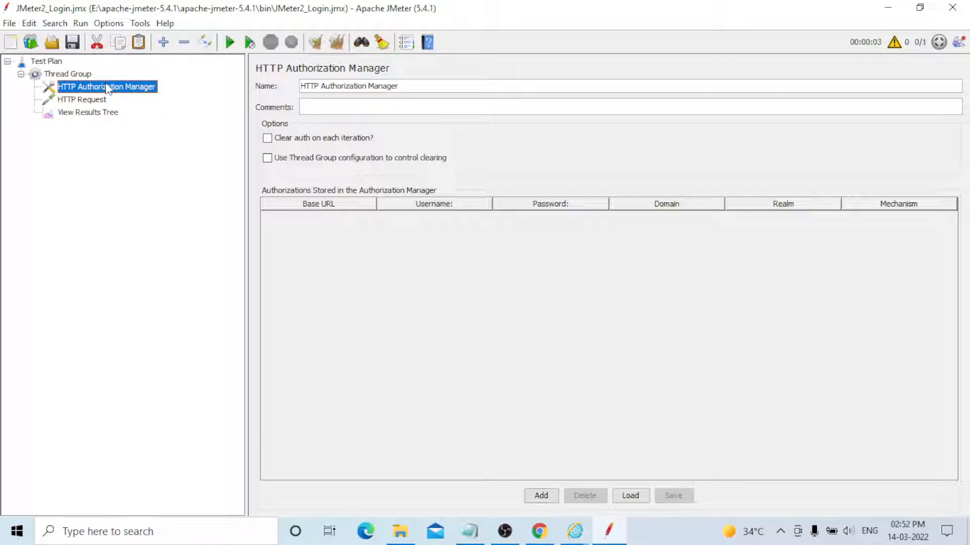
Add an authorization row with the httpbin URL from the notes as its base URL.
{"action": "left_click", "coordinate": [541, 495]}
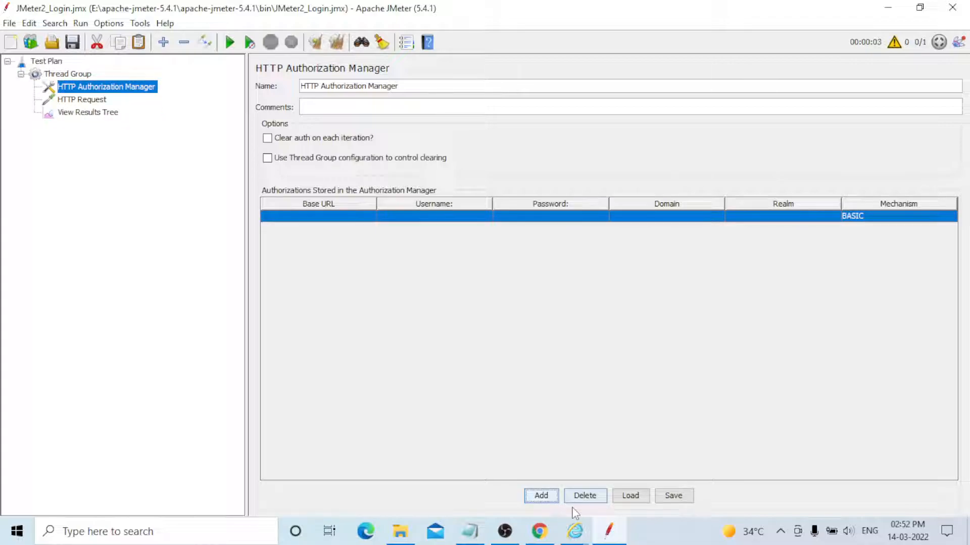
{"action": "left_click", "coordinate": [469, 535]}
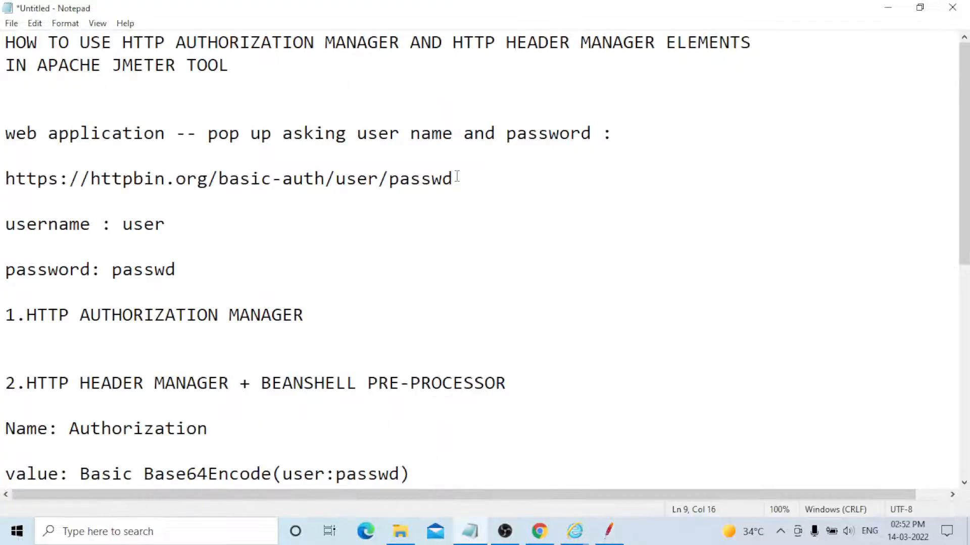
{"action": "left_click_drag", "start_coordinate": [457, 178], "coordinate": [4, 178]}
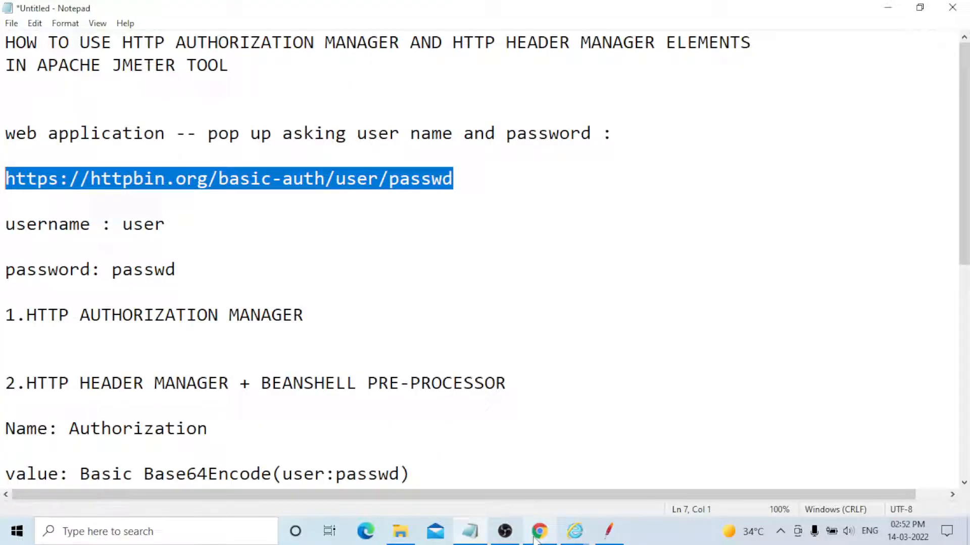
{"action": "left_click", "coordinate": [608, 531]}
{"action": "key", "text": "ctrl+v"}
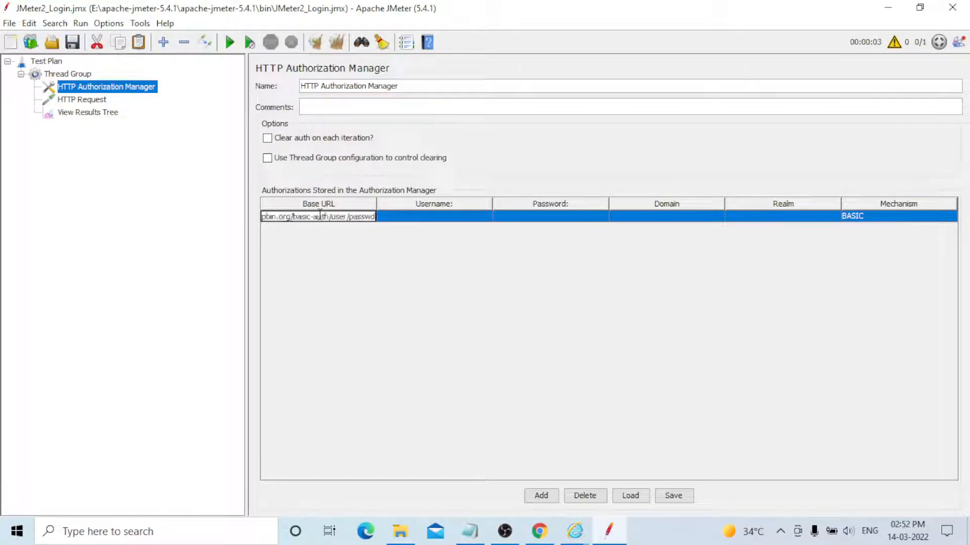
Fill in the demo username and password and set the mechanism to BASIC_DIGEST.
{"action": "double_click", "coordinate": [434, 216]}
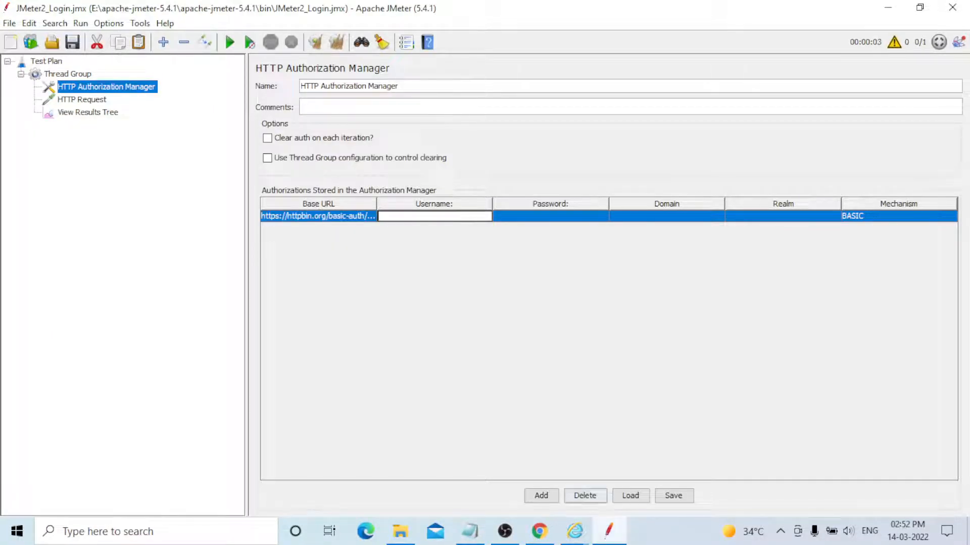
{"action": "key", "text": "alt+Tab"}
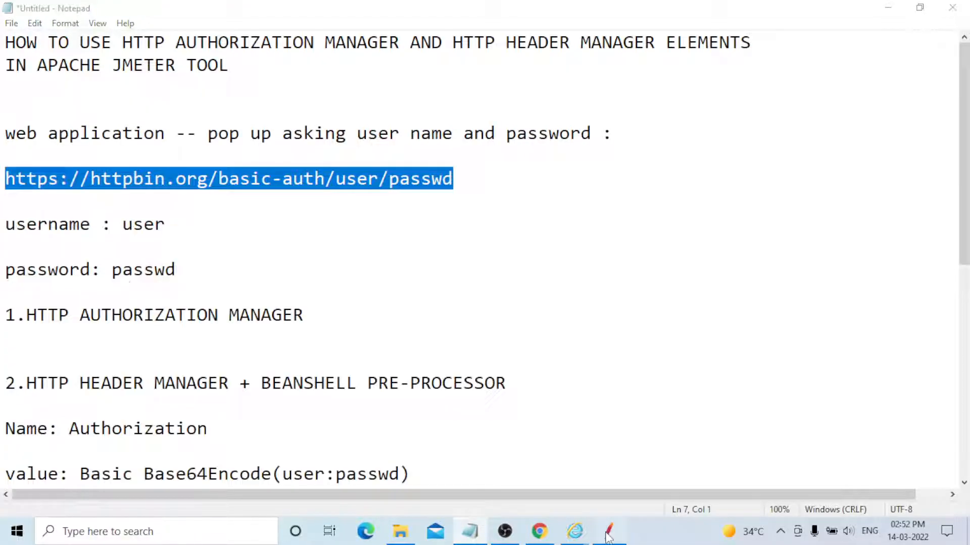
{"action": "key", "text": "alt+Tab"}
{"action": "type", "text": "us"}
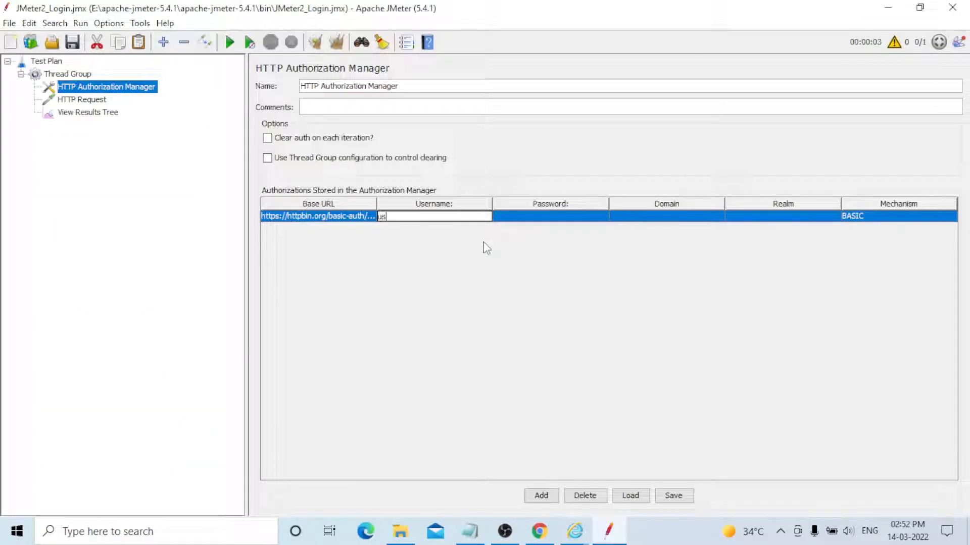
{"action": "type", "text": "er"}
{"action": "key", "text": "Tab"}
{"action": "type", "text": "pa"}
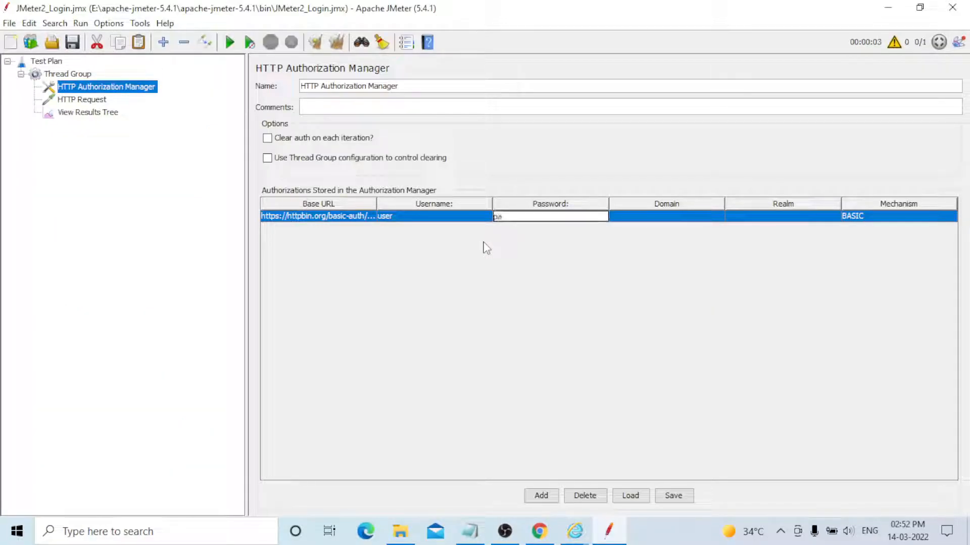
{"action": "type", "text": "sswd"}
{"action": "left_click", "coordinate": [928, 216]}
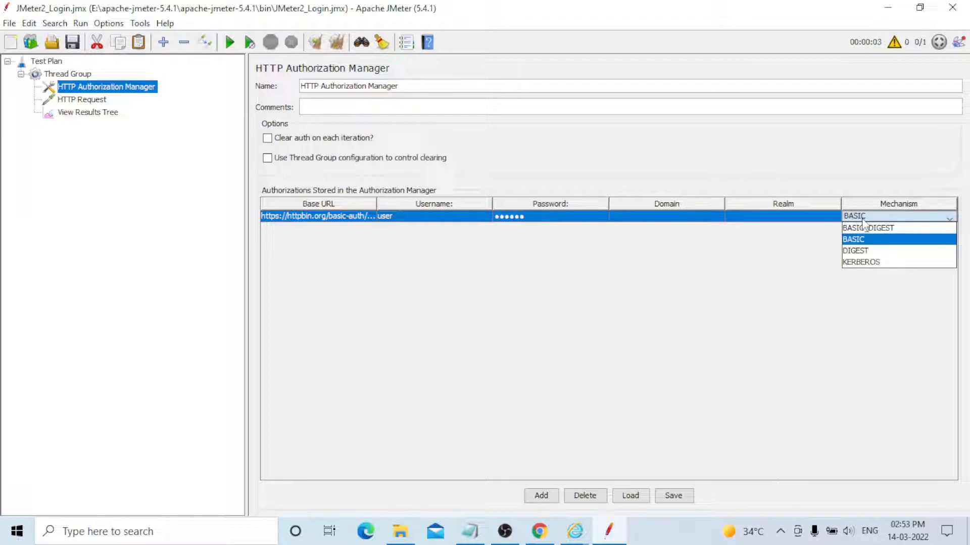
{"action": "left_click", "coordinate": [901, 230]}
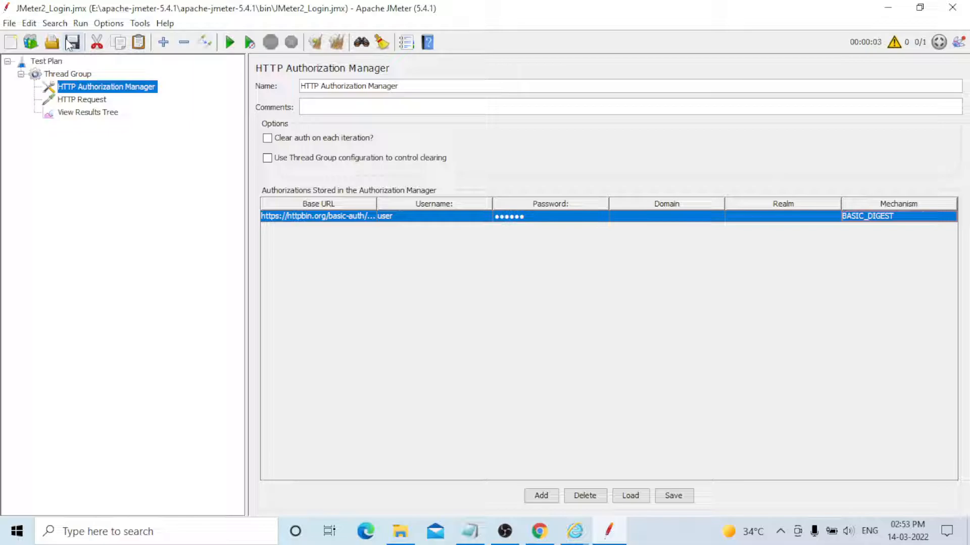
{"action": "left_click", "coordinate": [87, 112]}
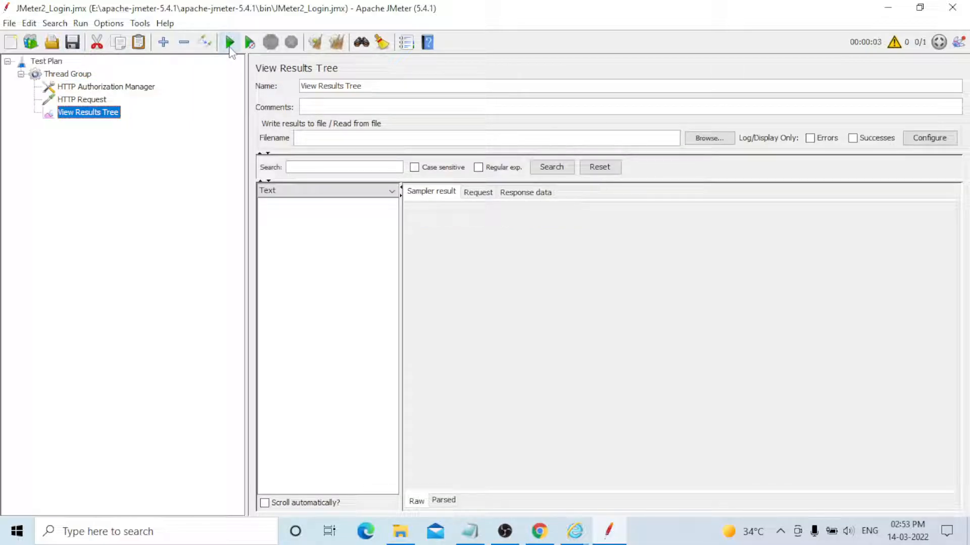
Rerun the test, check the new request's response data, then select HTTP Authorization Manager.
{"action": "left_click", "coordinate": [229, 44]}
{"action": "left_click", "coordinate": [316, 205]}
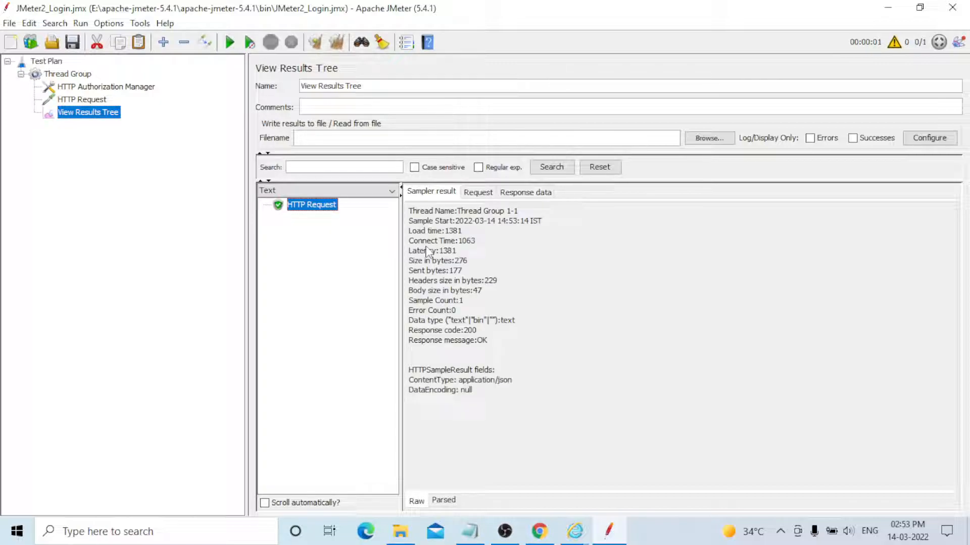
{"action": "left_click", "coordinate": [539, 199]}
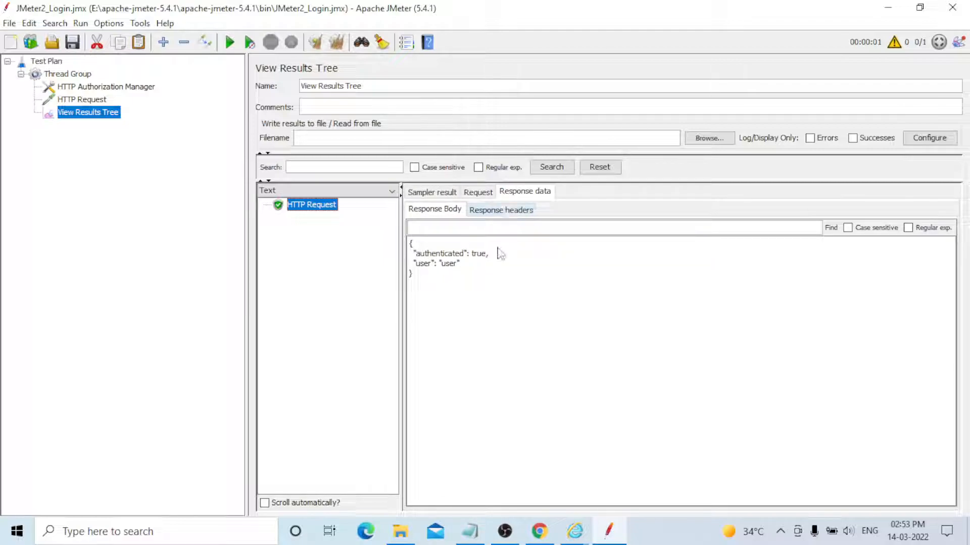
{"action": "left_click", "coordinate": [99, 87]}
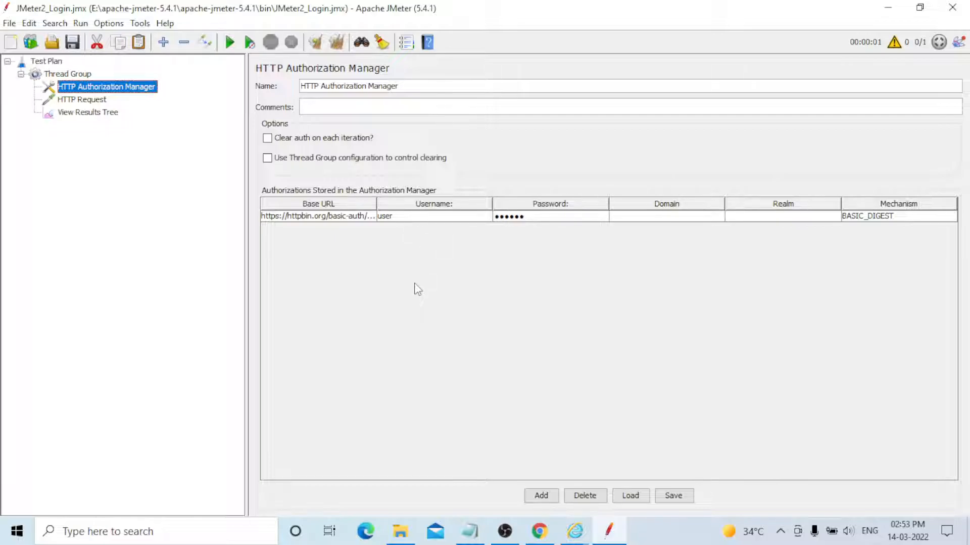
Type a ${username} line under the httpbin URL in the Notepad notes, then return to JMeter.
{"action": "key", "text": "alt+Tab"}
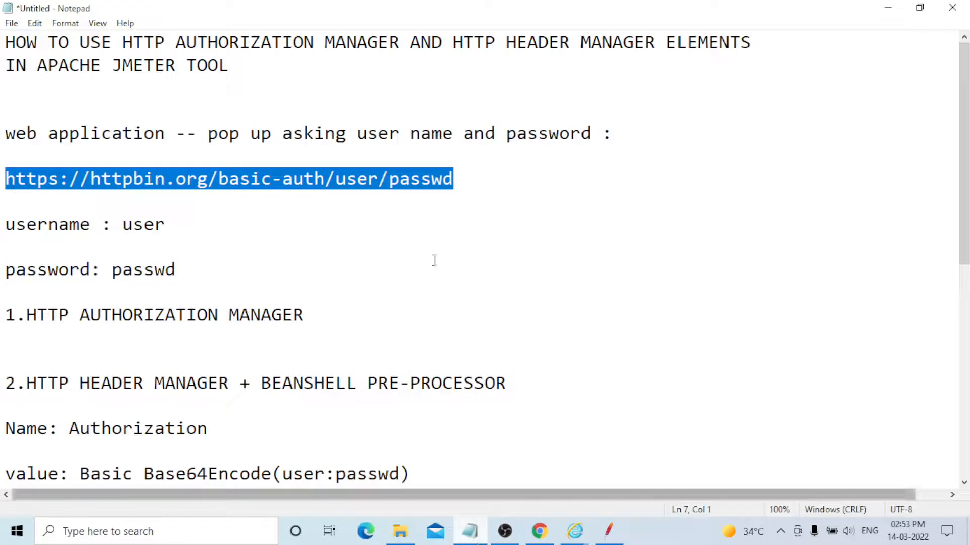
{"action": "left_click", "coordinate": [468, 202]}
{"action": "key", "text": "Return"}
{"action": "key", "text": "Return"}
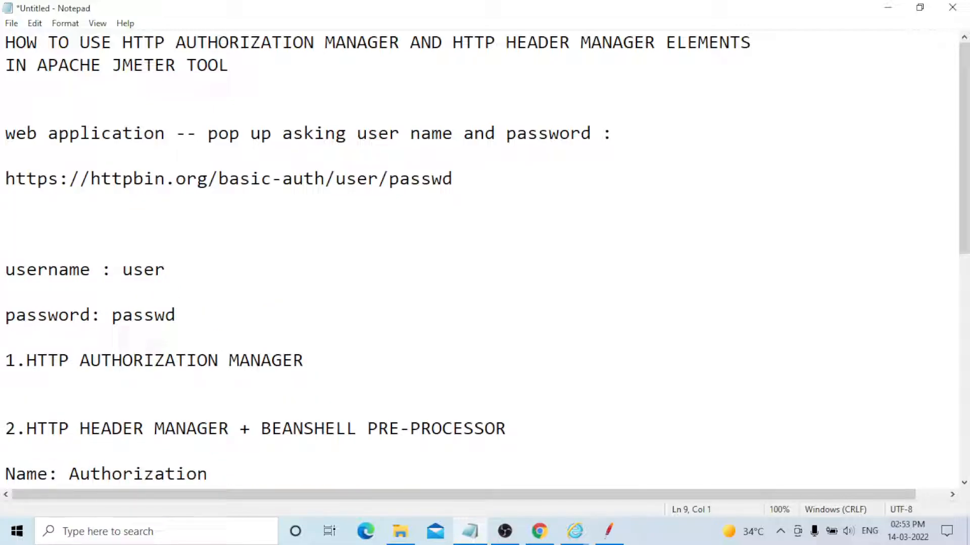
{"action": "type", "text": "%"}
{"action": "key", "text": "BackSpace"}
{"action": "type", "text": "${username}"}
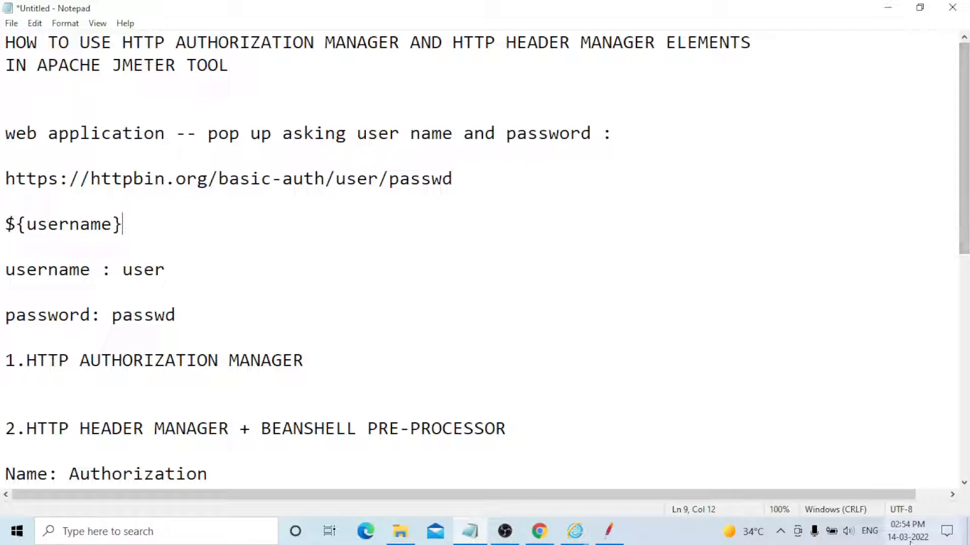
{"action": "left_click", "coordinate": [609, 531]}
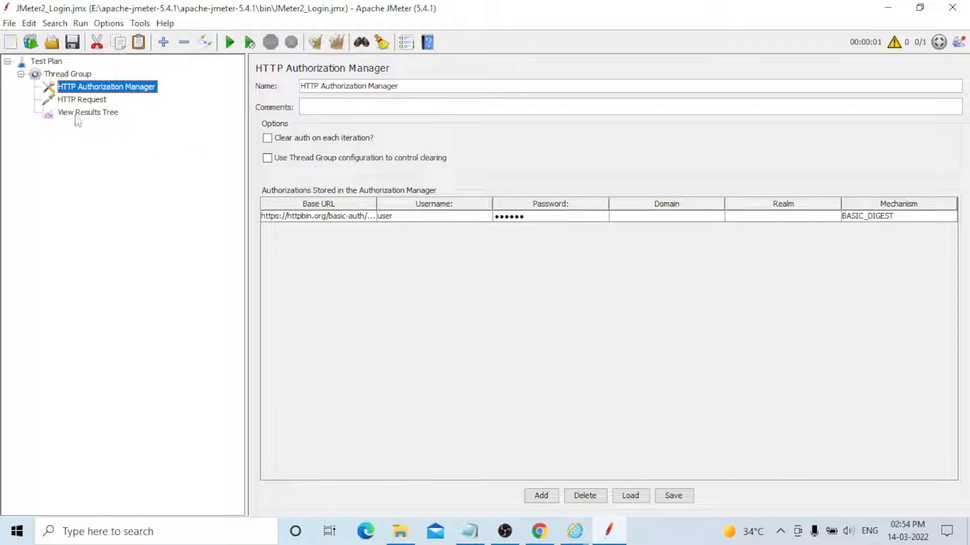
Disable the HTTP Authorization Manager and add an HTTP Header Manager under HTTP Request.
{"action": "right_click", "coordinate": [128, 90]}
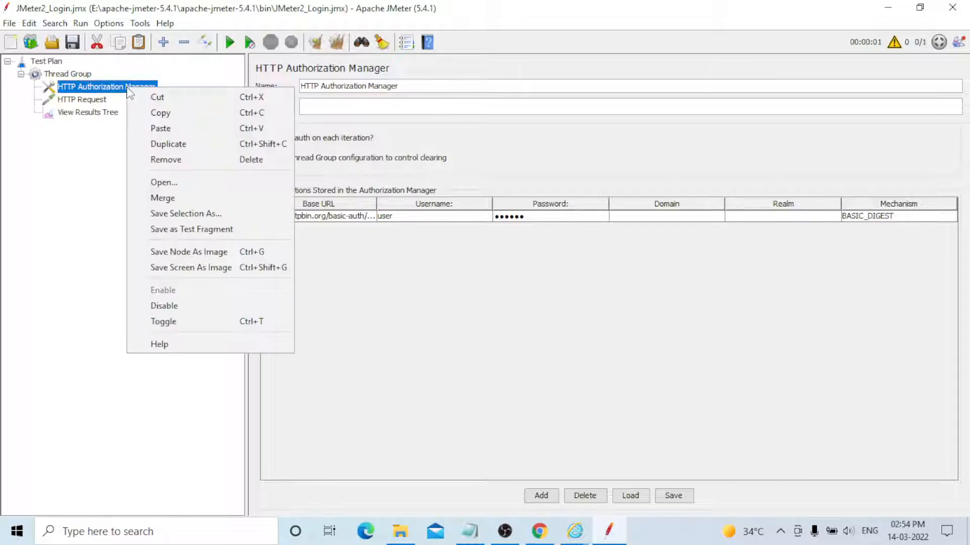
{"action": "left_click", "coordinate": [165, 305]}
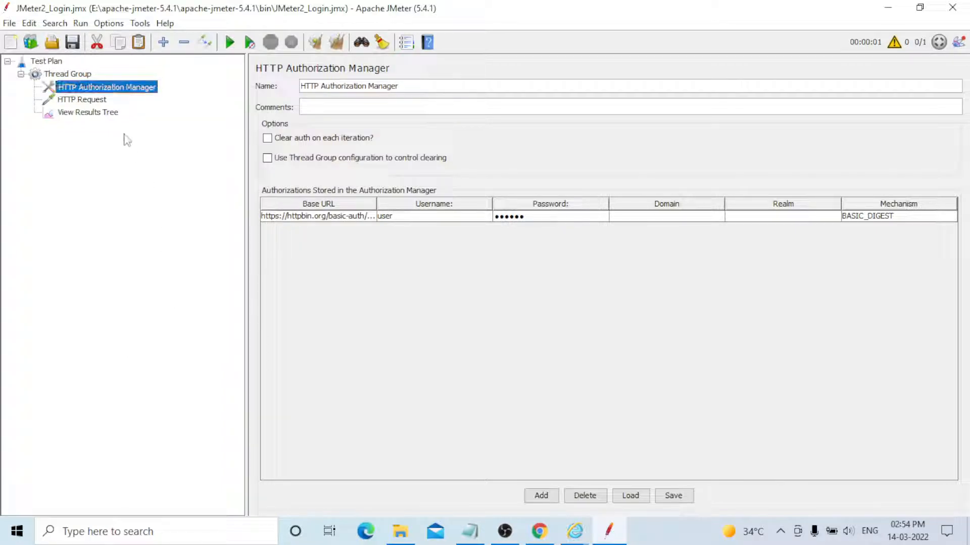
{"action": "left_click", "coordinate": [86, 100]}
{"action": "right_click", "coordinate": [86, 96]}
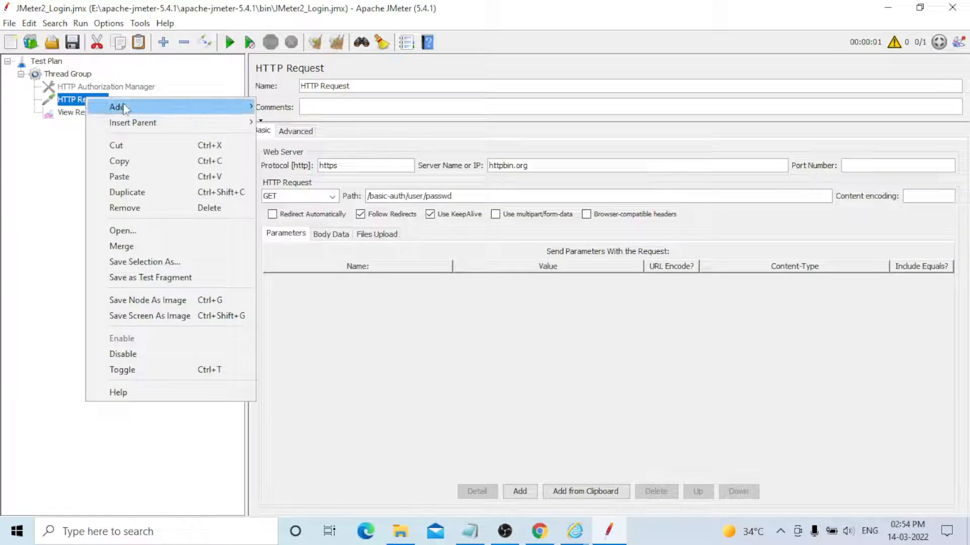
{"action": "mouse_move", "coordinate": [215, 111]}
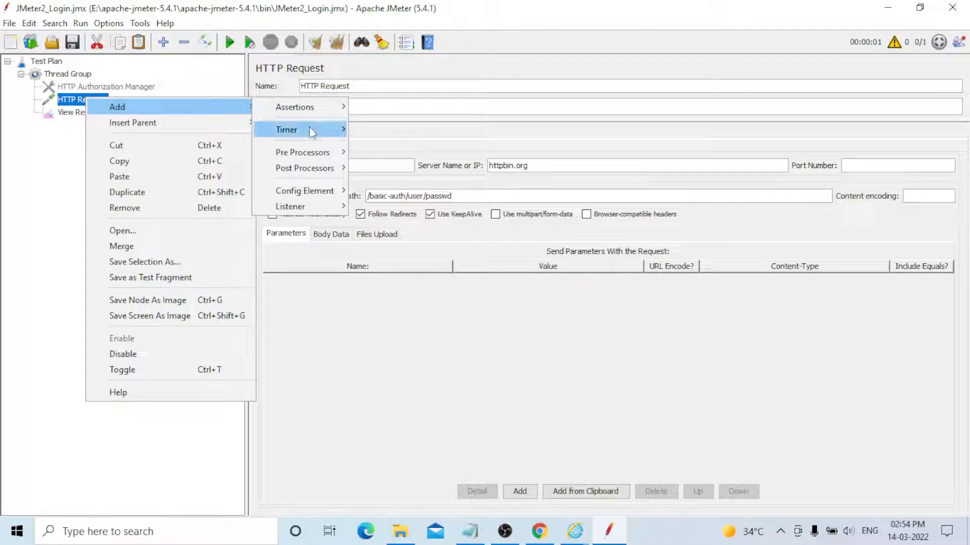
{"action": "mouse_move", "coordinate": [310, 192]}
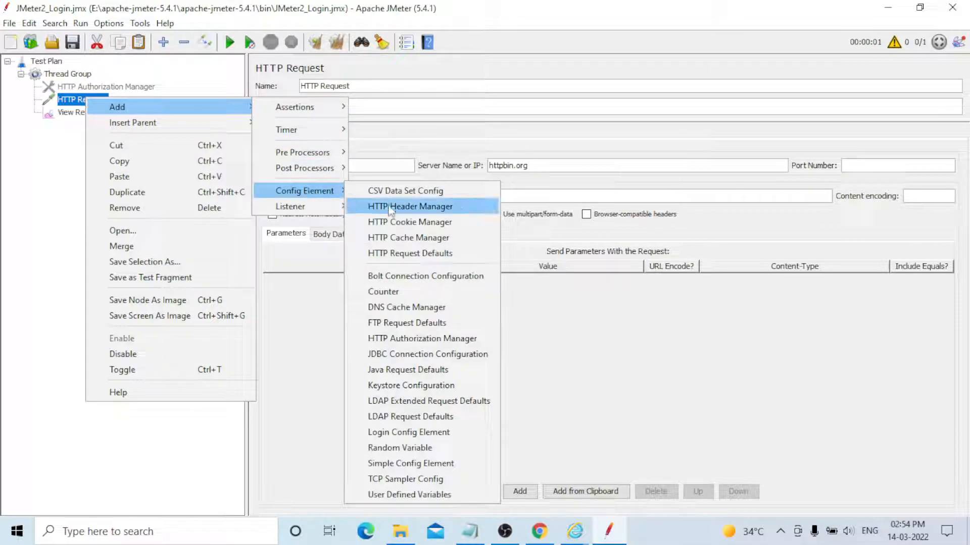
{"action": "left_click", "coordinate": [432, 208]}
Add a BeanShell PreProcessor under HTTP Request and an empty row to the Header Manager's table.
{"action": "left_click", "coordinate": [102, 101]}
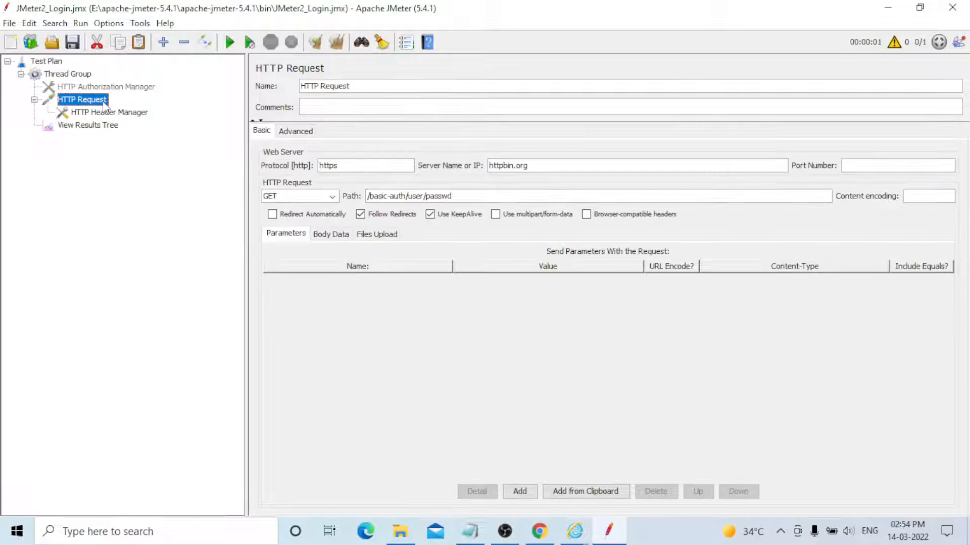
{"action": "right_click", "coordinate": [104, 102]}
{"action": "mouse_move", "coordinate": [231, 112]}
{"action": "mouse_move", "coordinate": [336, 157]}
{"action": "left_click", "coordinate": [415, 273]}
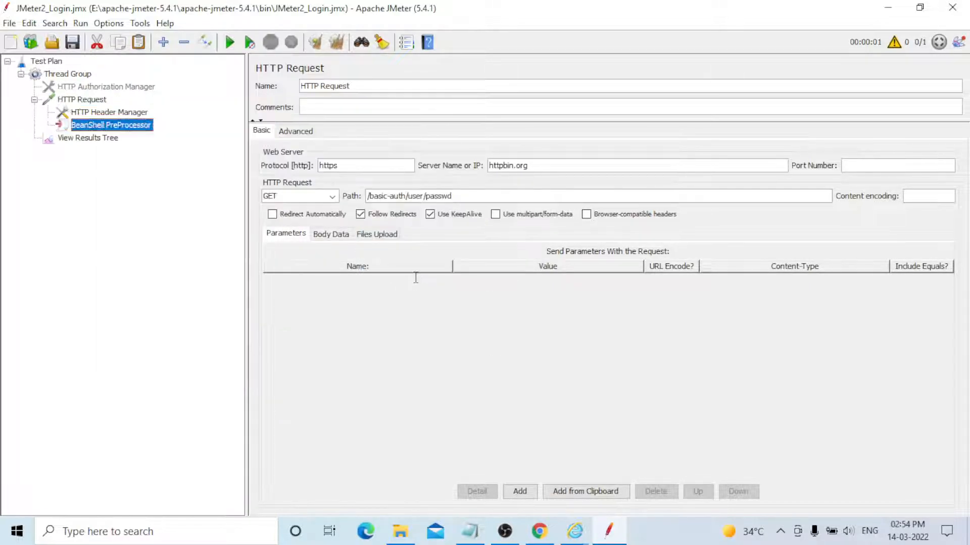
{"action": "left_click", "coordinate": [99, 113]}
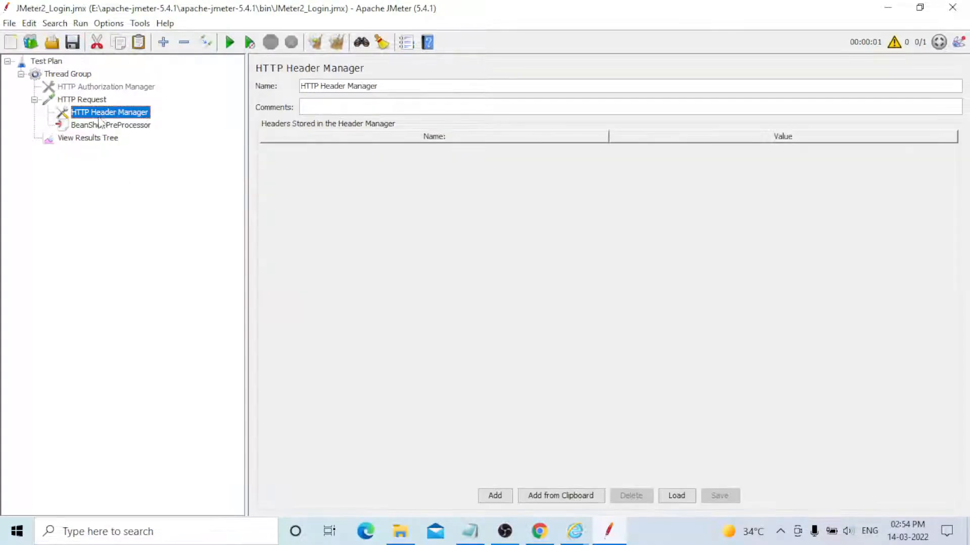
{"action": "left_click", "coordinate": [493, 496]}
{"action": "left_click", "coordinate": [470, 532]}
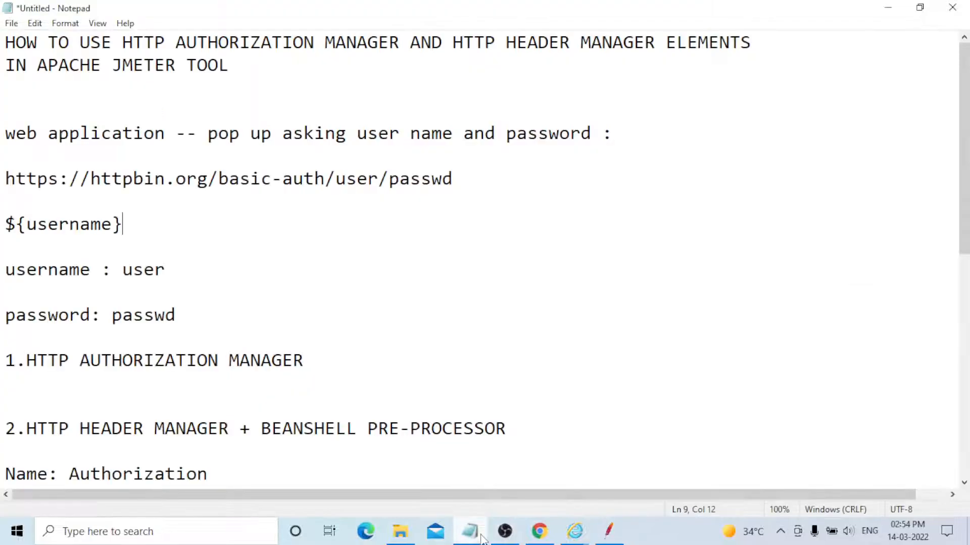
{"action": "scroll", "coordinate": [236, 301], "scroll_direction": "down", "scroll_amount": 2}
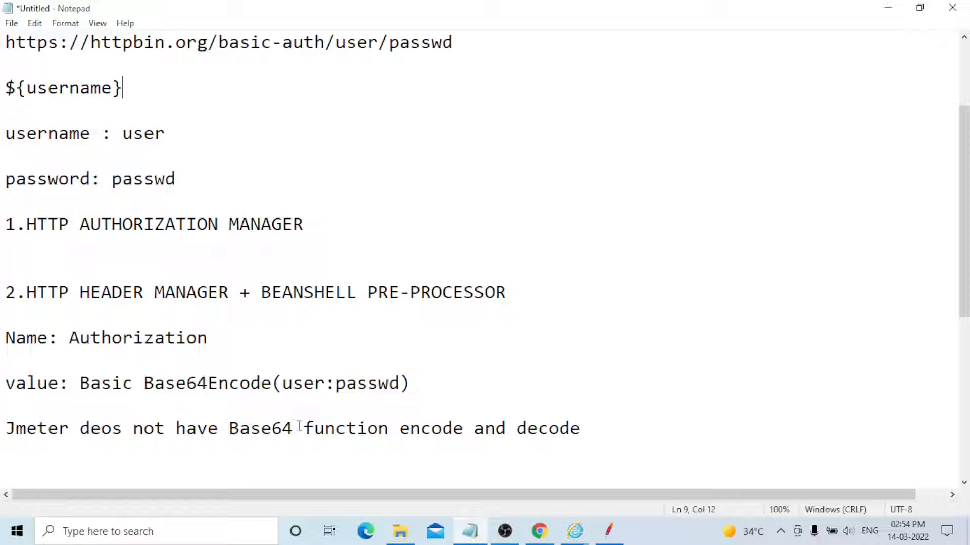
{"action": "left_click_drag", "start_coordinate": [602, 442], "coordinate": [4, 442]}
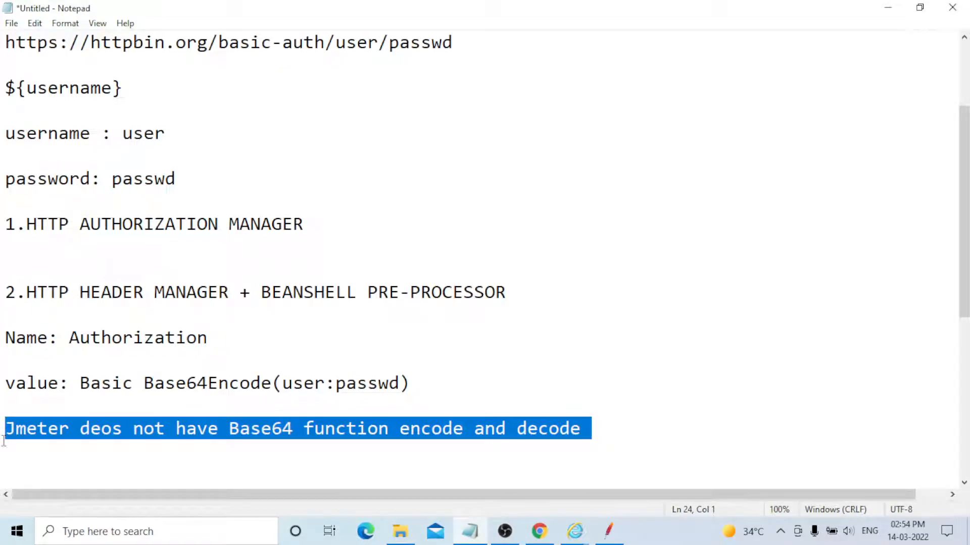
{"action": "left_click", "coordinate": [135, 385]}
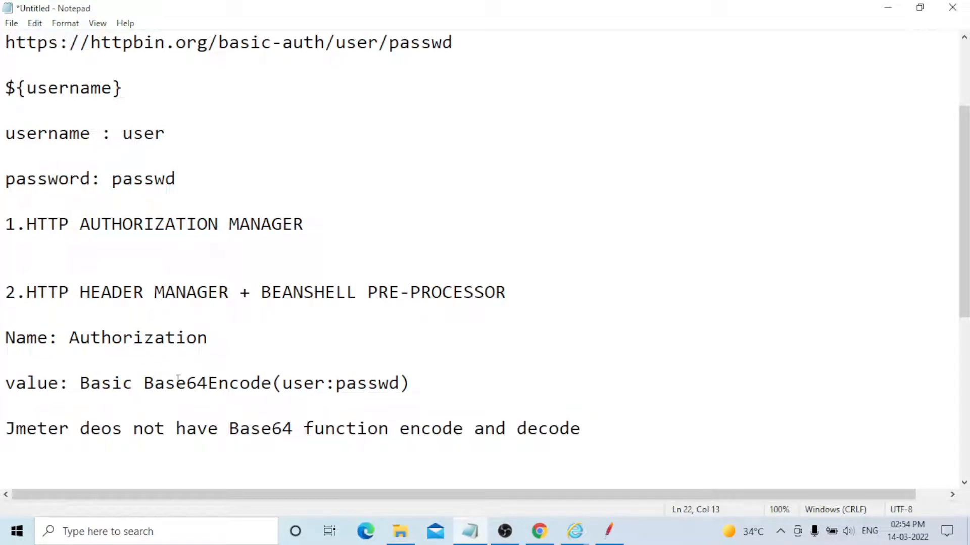
{"action": "left_click", "coordinate": [609, 535]}
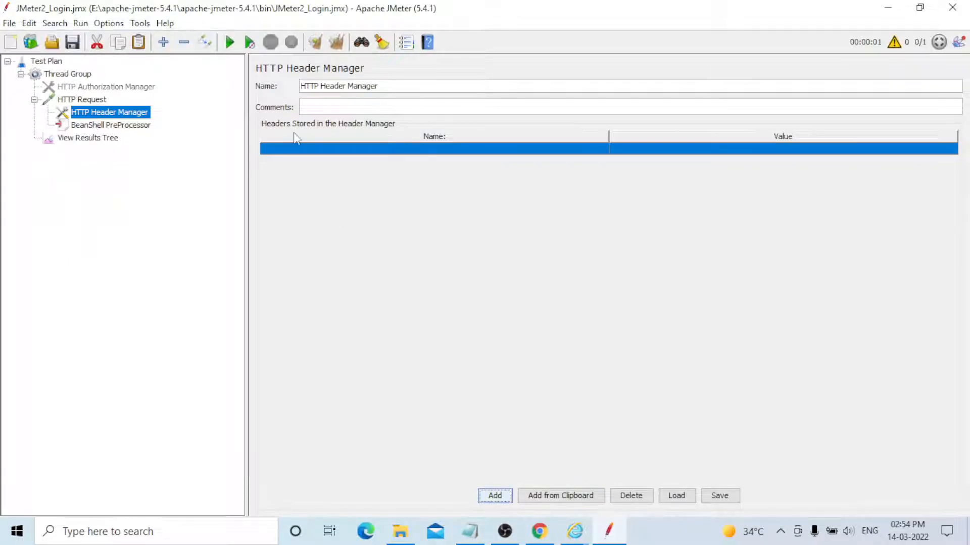
Set the new header row's name to Authorization and its value to Basic.
{"action": "double_click", "coordinate": [436, 149]}
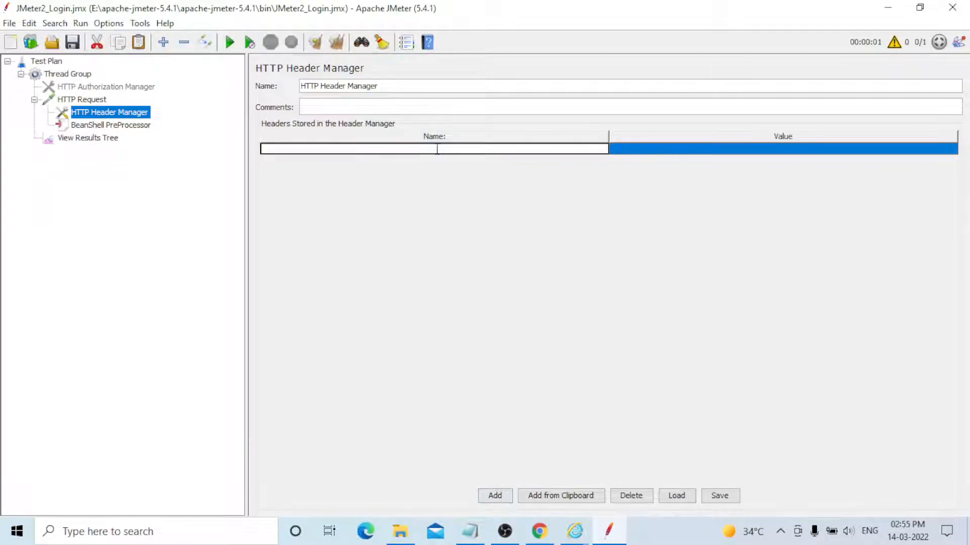
{"action": "type", "text": "Authorization"}
{"action": "double_click", "coordinate": [674, 151]}
{"action": "type", "text": "B"}
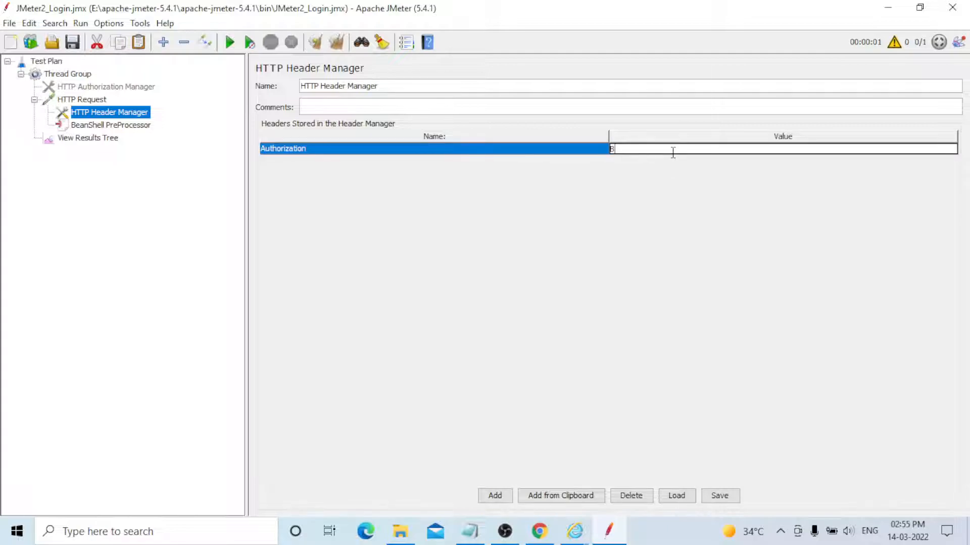
{"action": "type", "text": "asic"}
Start the BeanShell PreProcessor script with import org.apache.commons.codec.binary.Base64;.
{"action": "left_click", "coordinate": [100, 125]}
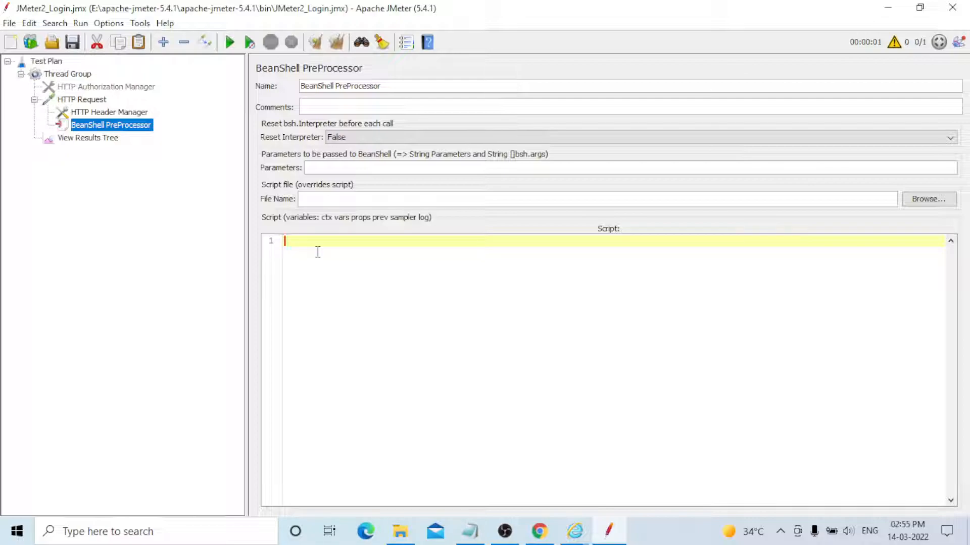
{"action": "type", "text": "import org.apache."}
{"action": "type", "text": "commons.code"}
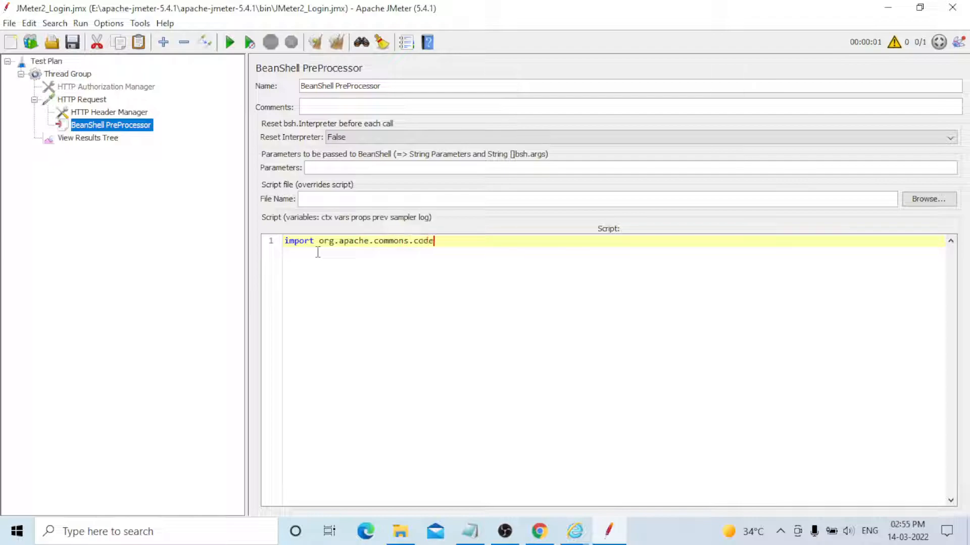
{"action": "type", "text": "c.binary.Base64;"}
{"action": "key", "text": "Return"}
{"action": "key", "text": "Return"}
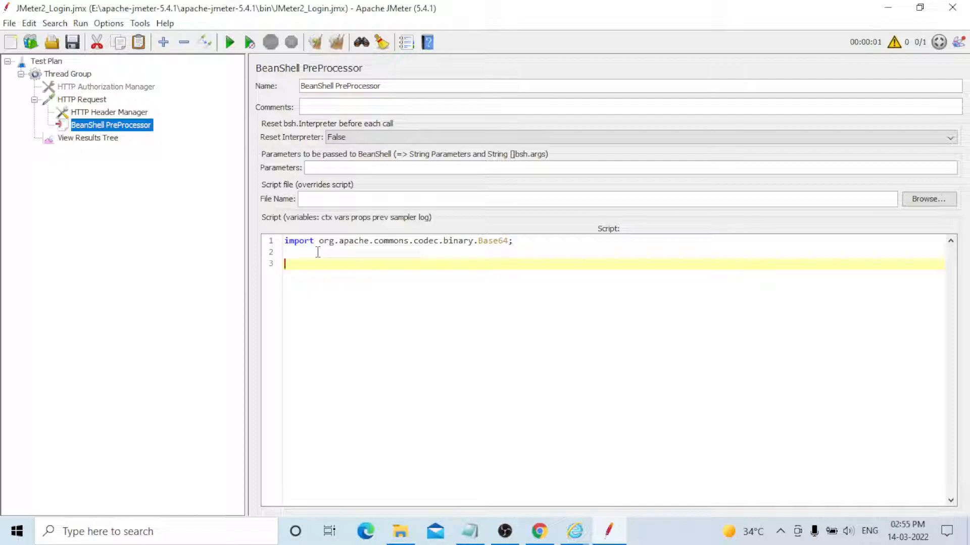
Add a line assigning byte[] encodeduserNamePassword = Base64.encodeBase64 of the demo credentials' bytes.
{"action": "type", "text": "byte[] encodeduserNamePasswor"}
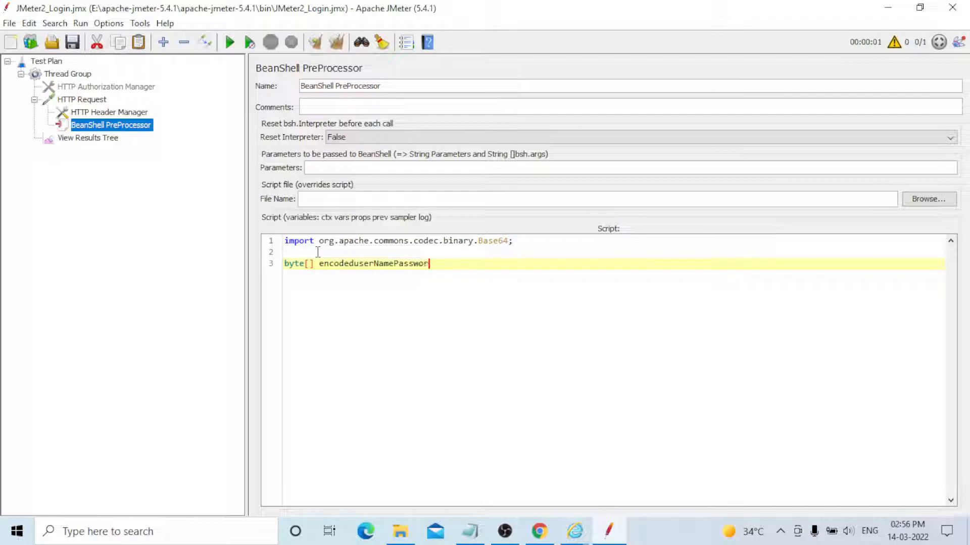
{"action": "type", "text": "d = Base64.encodeBase6"}
{"action": "key", "text": "Return"}
{"action": "type", "text": "4"}
{"action": "key", "text": "BackSpace"}
{"action": "key", "text": "BackSpace"}
{"action": "type", "text": "4"}
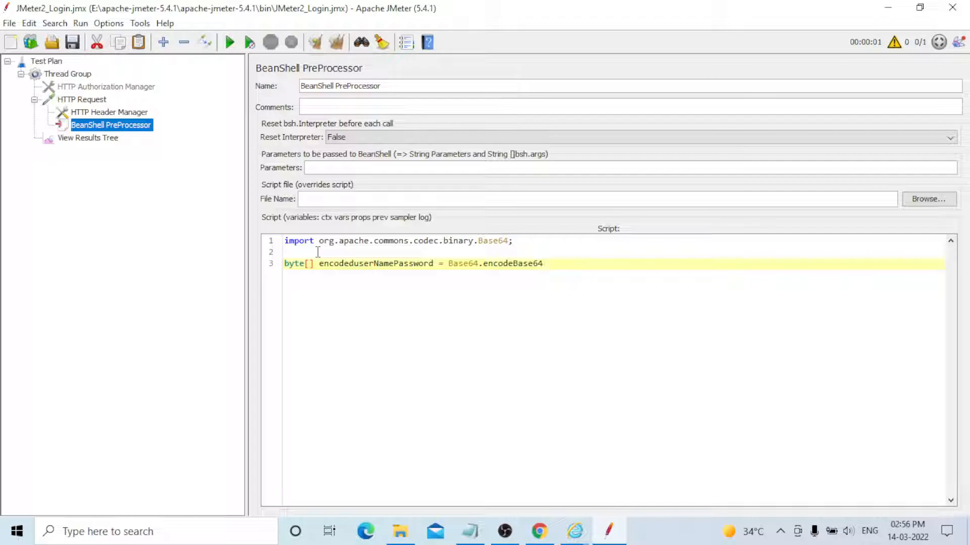
{"action": "type", "text": "(\"user:passwd\".getBytes());"}
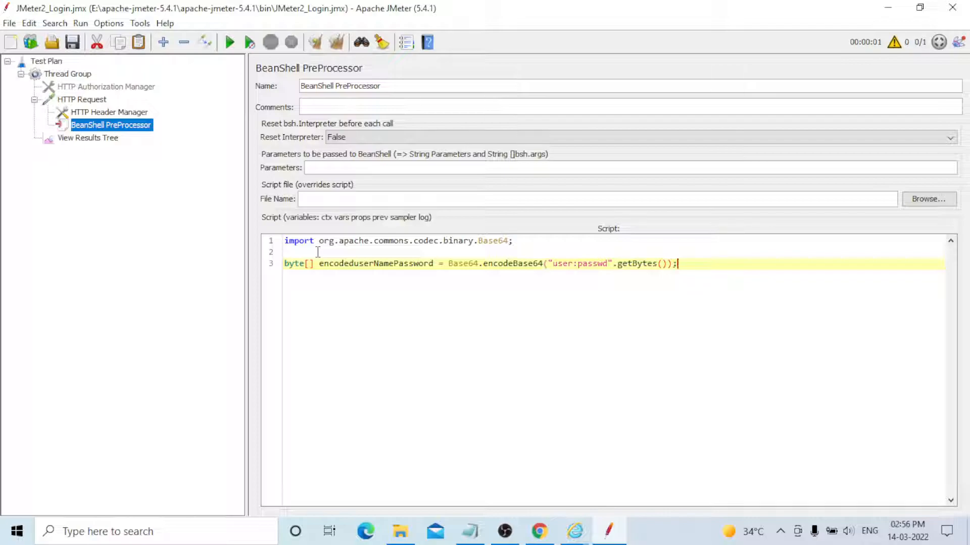
Add vars.put("auth", new String(encodeduserNamePassword)); as the script's next line.
{"action": "key", "text": "Return"}
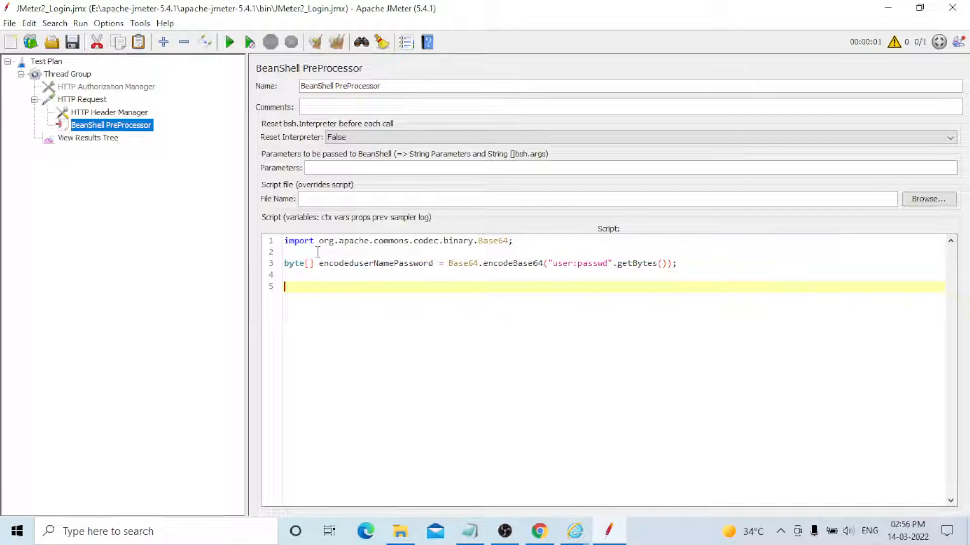
{"action": "type", "text": "vars.put(\"auth\","}
{"action": "type", "text": "new String"}
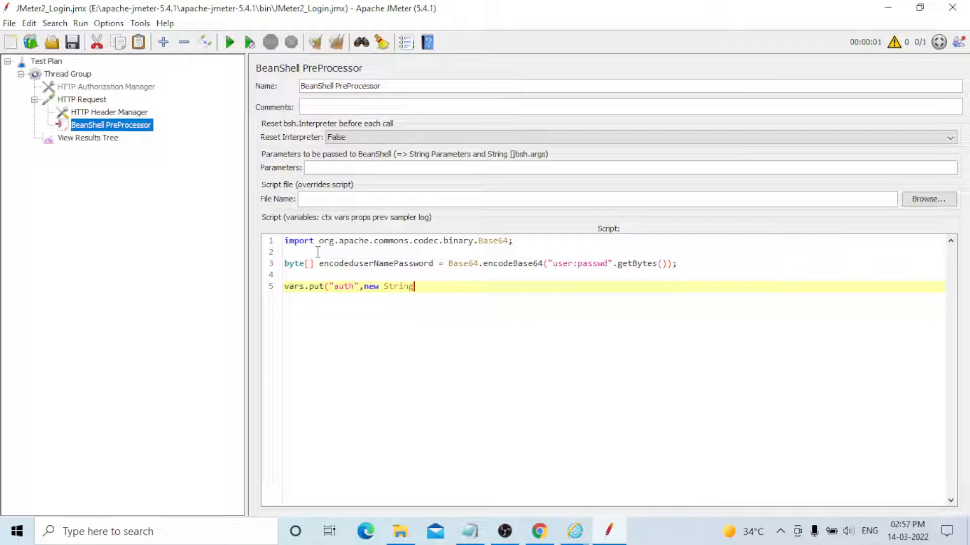
{"action": "type", "text": "(encodeduserNamePassword"}
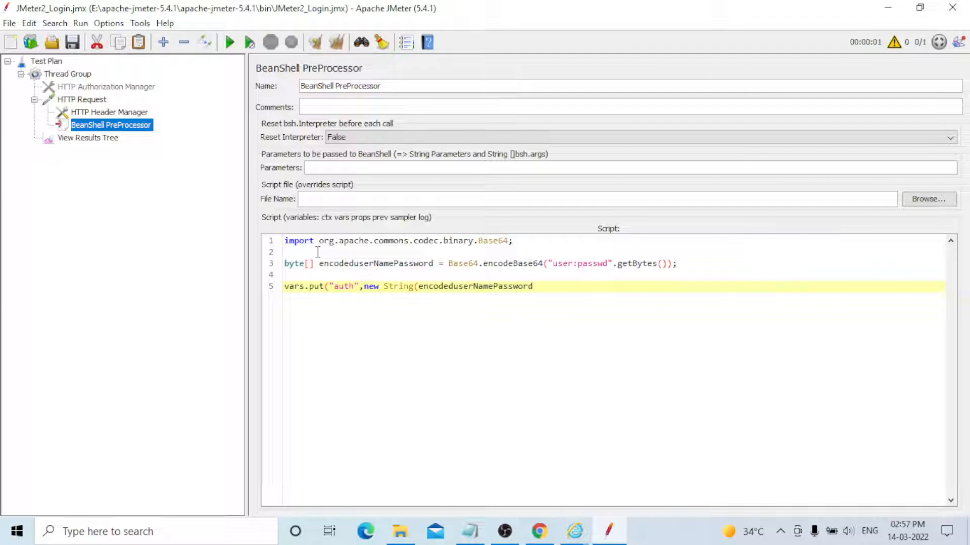
{"action": "type", "text": "));"}
{"action": "key", "text": "Return"}
{"action": "key", "text": "Return"}
{"action": "key", "text": "Return"}
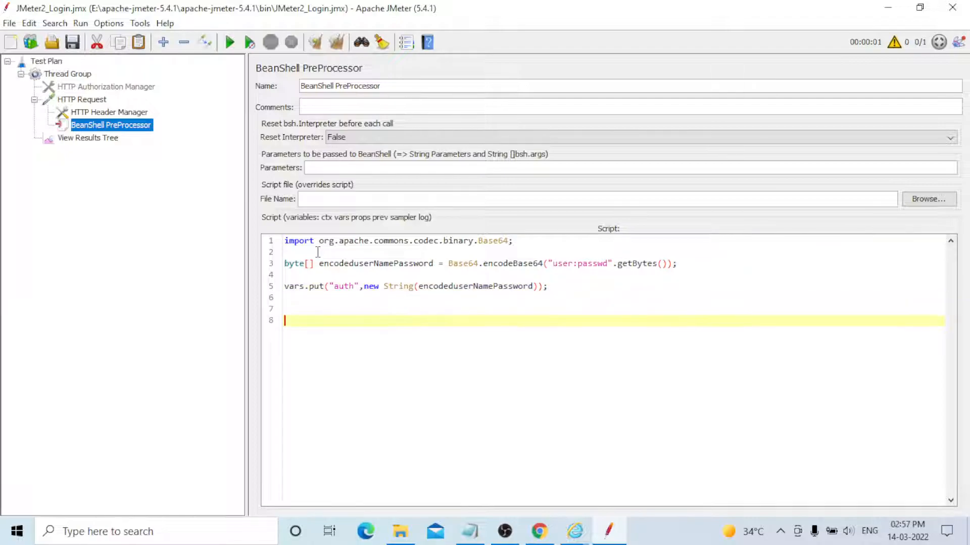
Save the test plan, then highlight the import, encoding line and auth variable to explain them.
{"action": "left_click", "coordinate": [73, 43]}
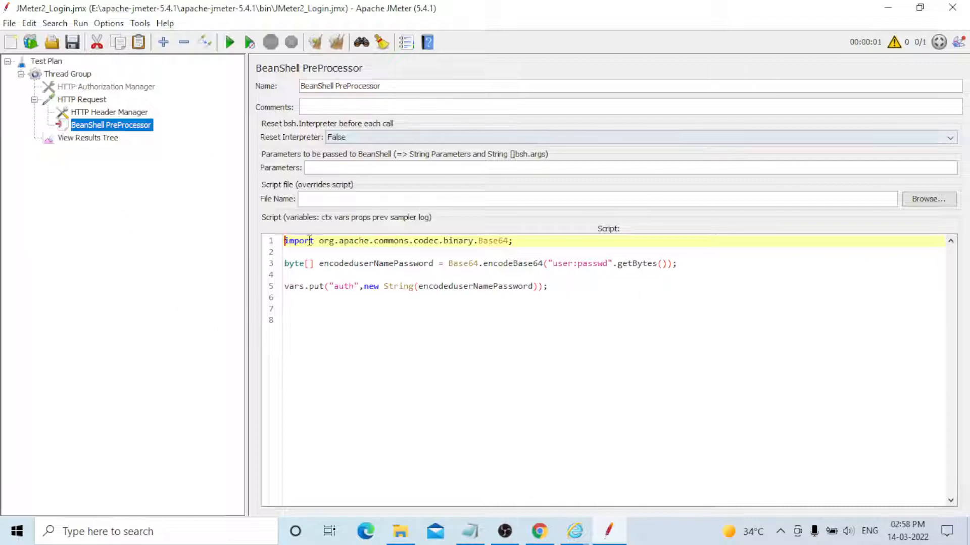
{"action": "left_click_drag", "start_coordinate": [286, 241], "coordinate": [514, 241]}
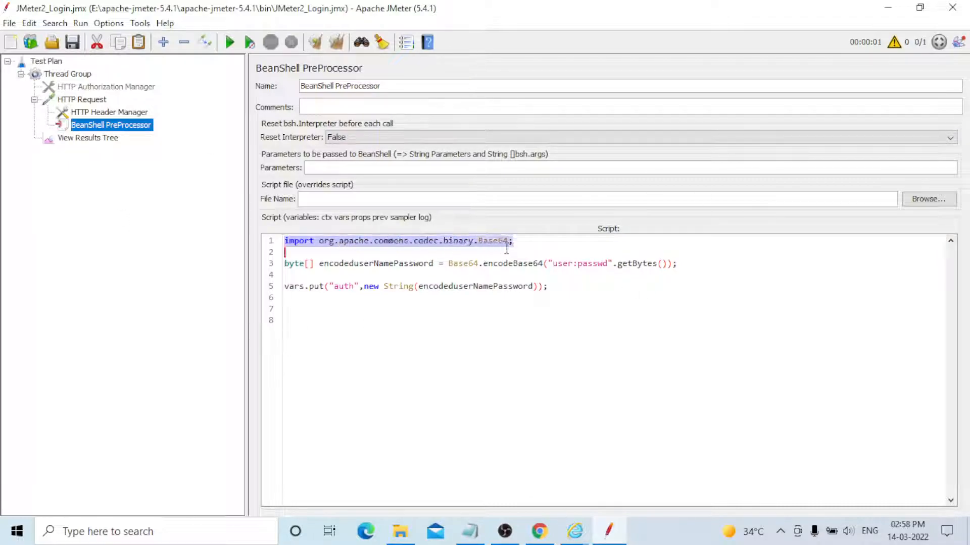
{"action": "left_click_drag", "start_coordinate": [284, 263], "coordinate": [659, 263]}
{"action": "left_click", "coordinate": [584, 265]}
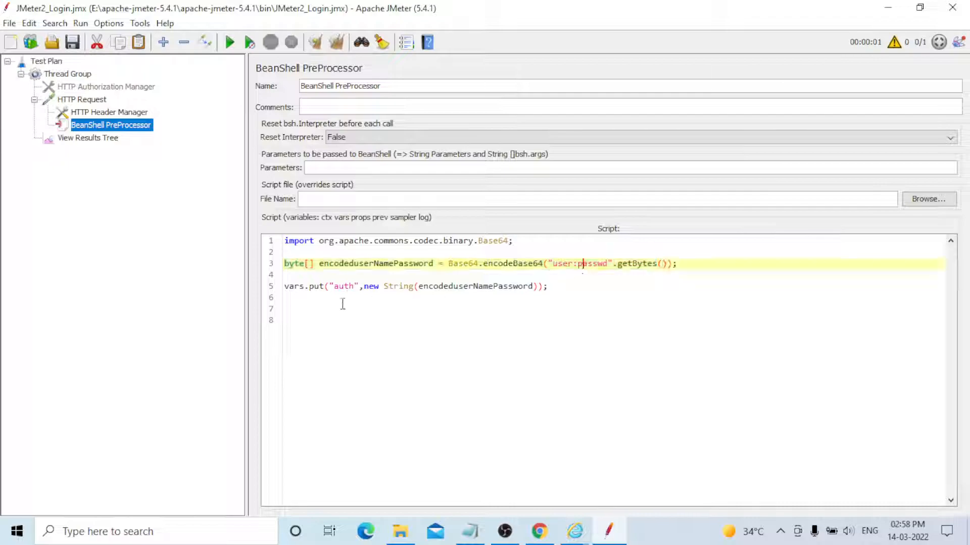
{"action": "left_click", "coordinate": [344, 287]}
{"action": "left_click", "coordinate": [351, 287]}
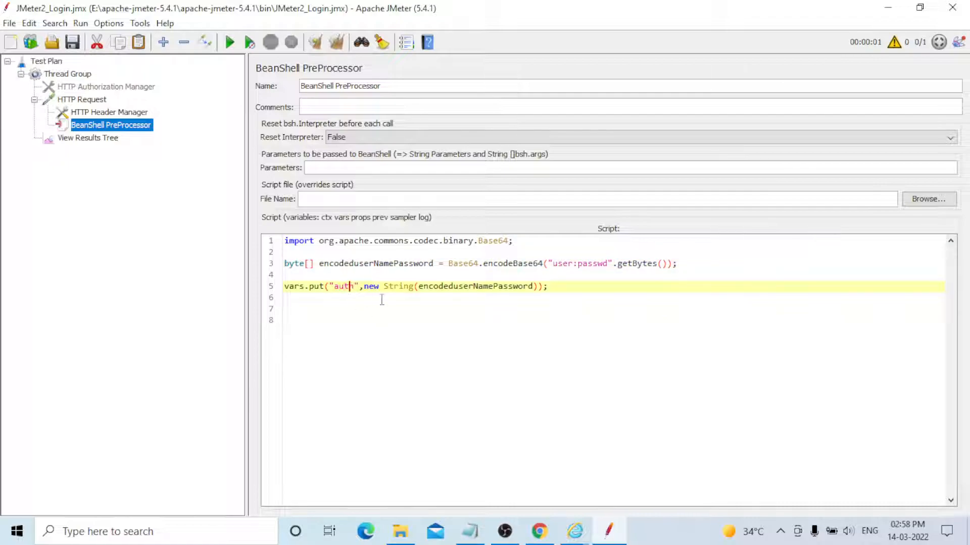
{"action": "left_click", "coordinate": [351, 323]}
{"action": "left_click_drag", "start_coordinate": [334, 287], "coordinate": [355, 286]}
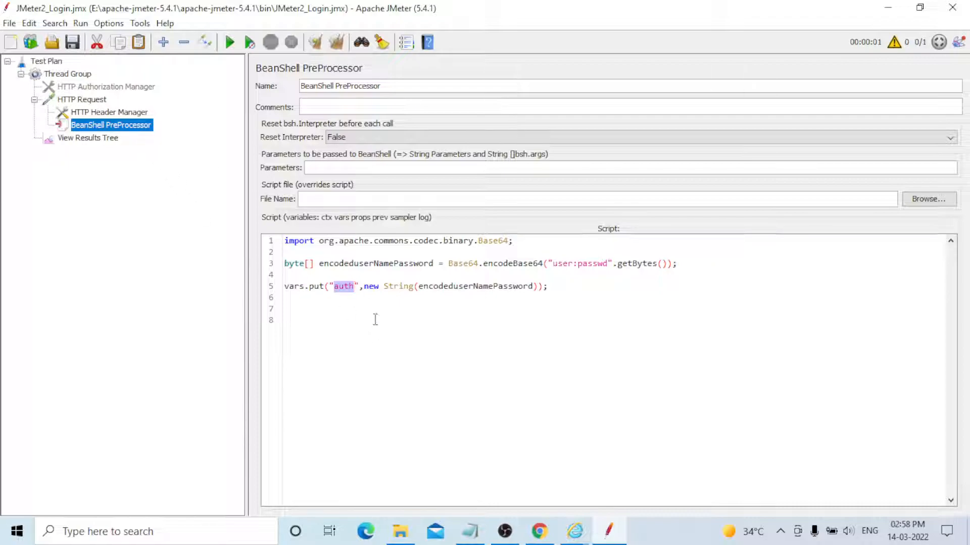
Edit the Authorization header value in the HTTP Header Manager to read Basic ${auth}.
{"action": "left_click", "coordinate": [101, 113]}
{"action": "left_click", "coordinate": [644, 150]}
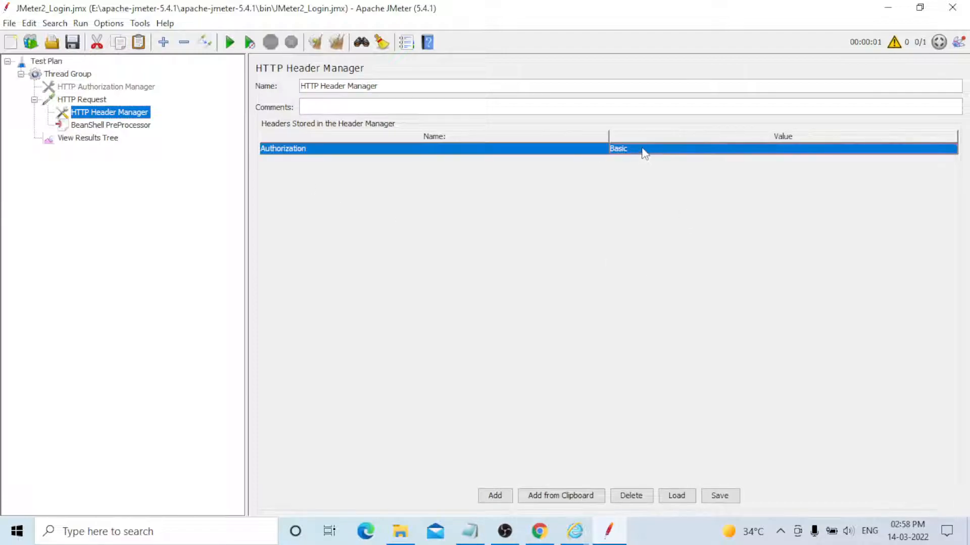
{"action": "left_click", "coordinate": [652, 152]}
{"action": "type", "text": "$"}
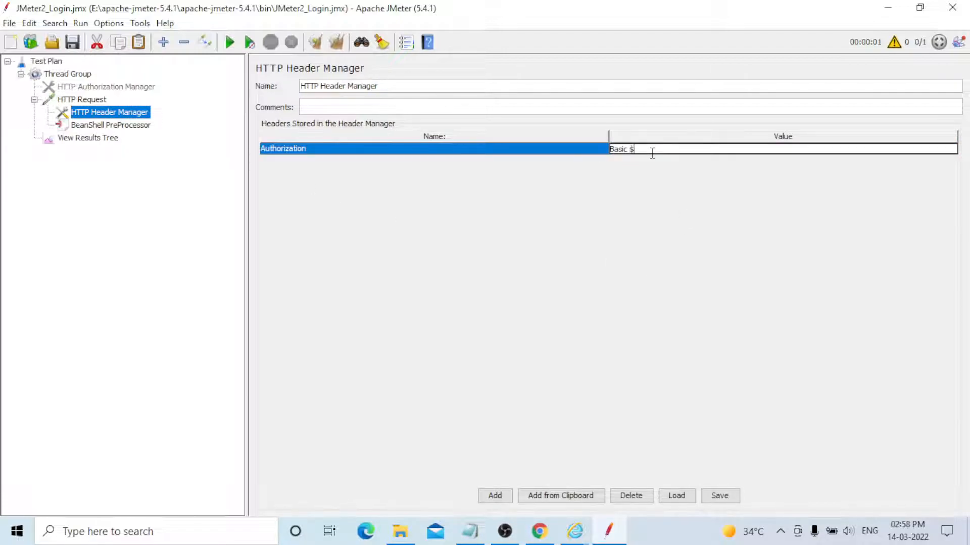
{"action": "type", "text": "{}auth"}
Save the plan, clear View Results Tree, and rerun the test.
{"action": "left_click", "coordinate": [107, 139]}
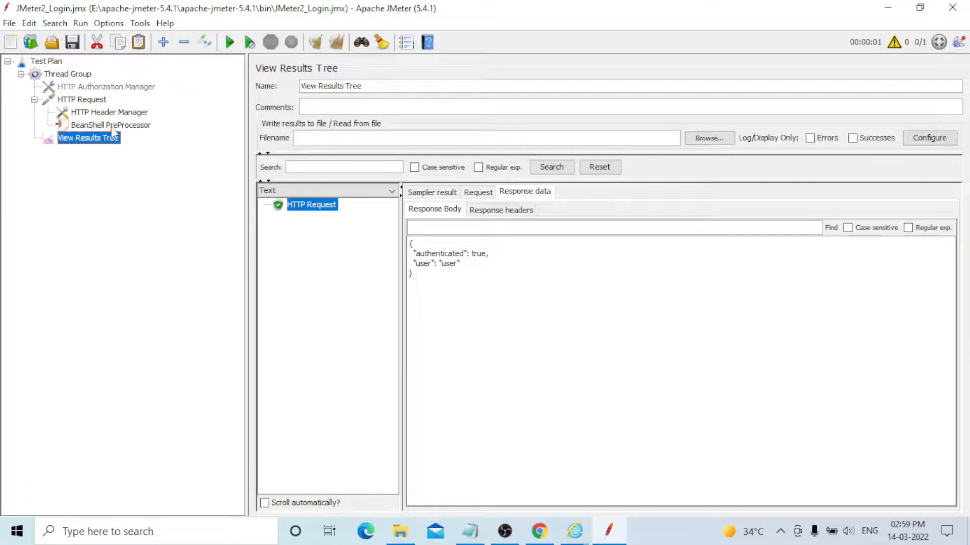
{"action": "left_click", "coordinate": [108, 126]}
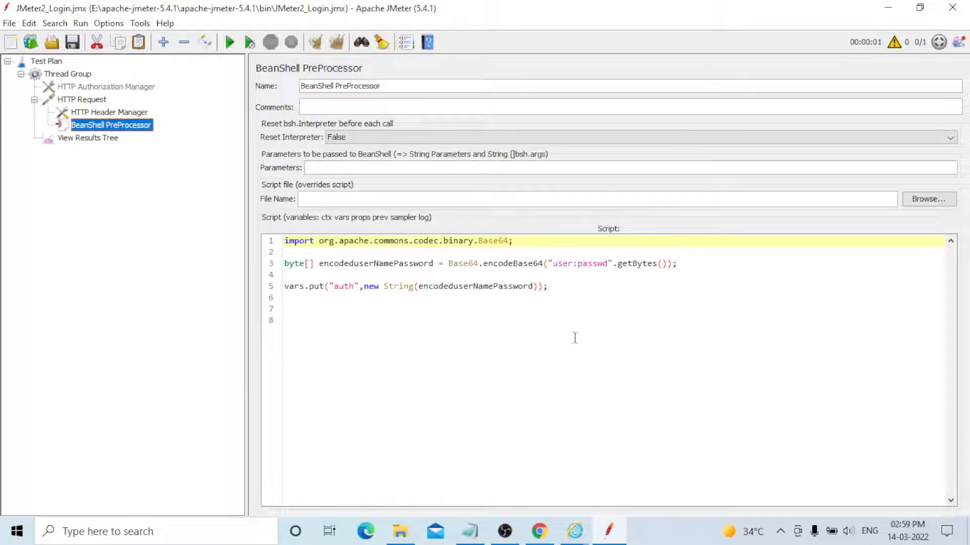
{"action": "left_click", "coordinate": [70, 44]}
{"action": "left_click", "coordinate": [105, 141]}
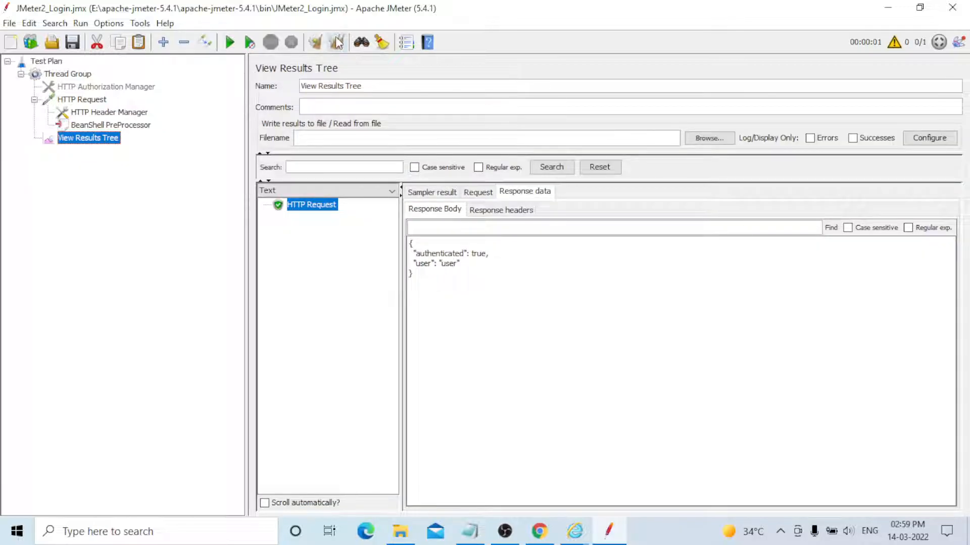
{"action": "left_click", "coordinate": [338, 42]}
{"action": "left_click", "coordinate": [230, 42]}
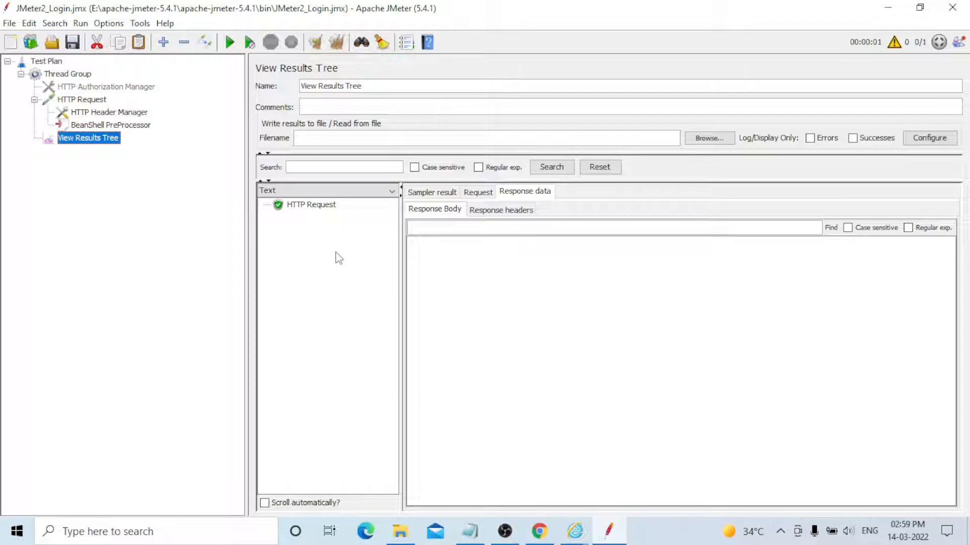
Check the response data, headers, request and sampler result showing authenticated true, then reopen the script.
{"action": "left_click", "coordinate": [307, 206]}
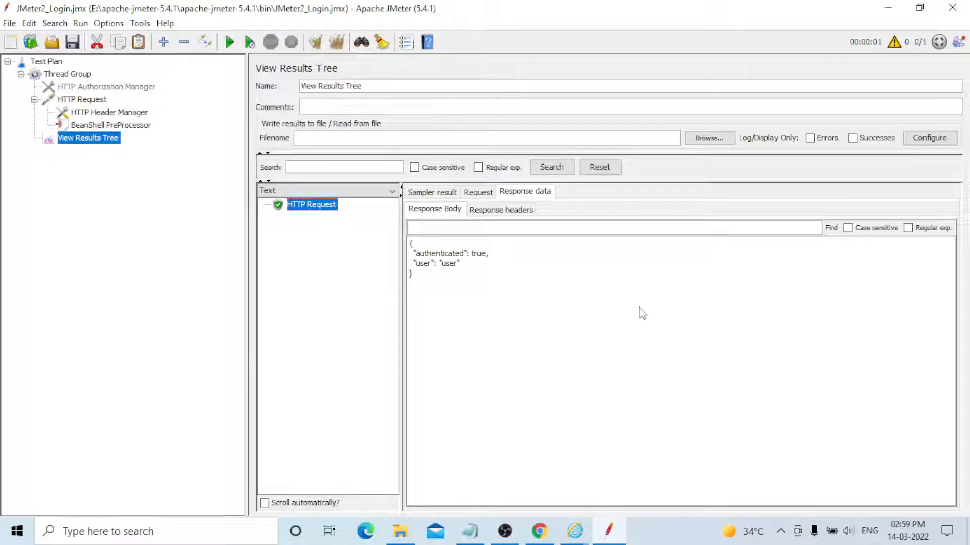
{"action": "left_click", "coordinate": [499, 211]}
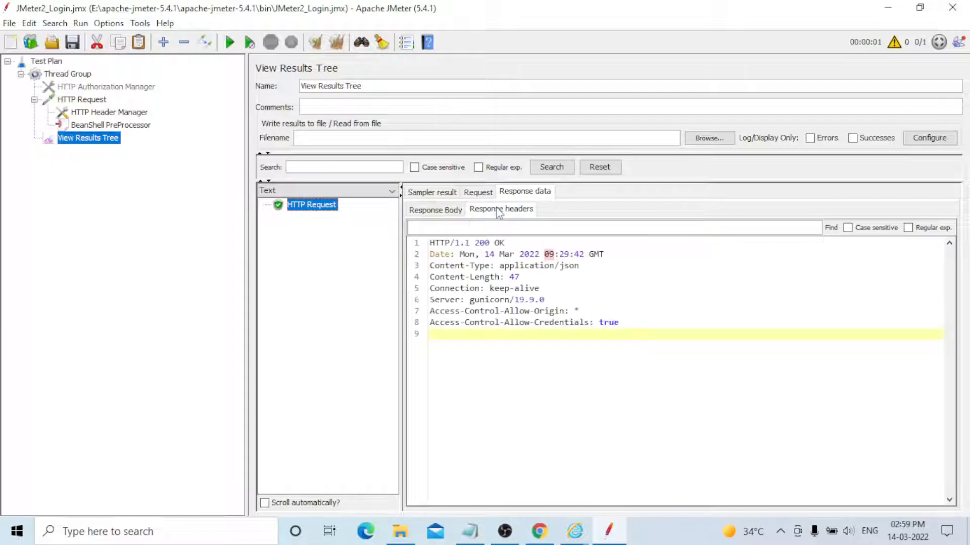
{"action": "left_click", "coordinate": [476, 192]}
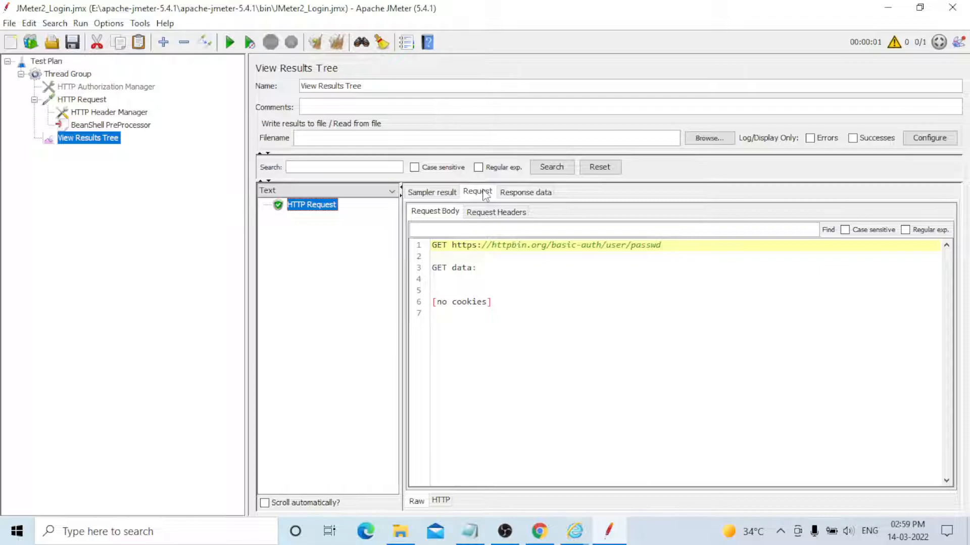
{"action": "left_click", "coordinate": [433, 197]}
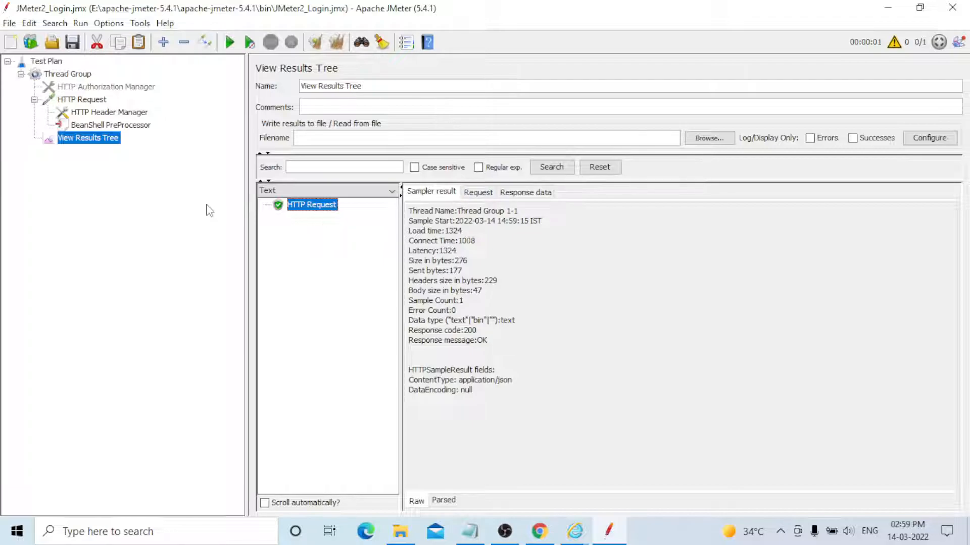
{"action": "left_click", "coordinate": [107, 125]}
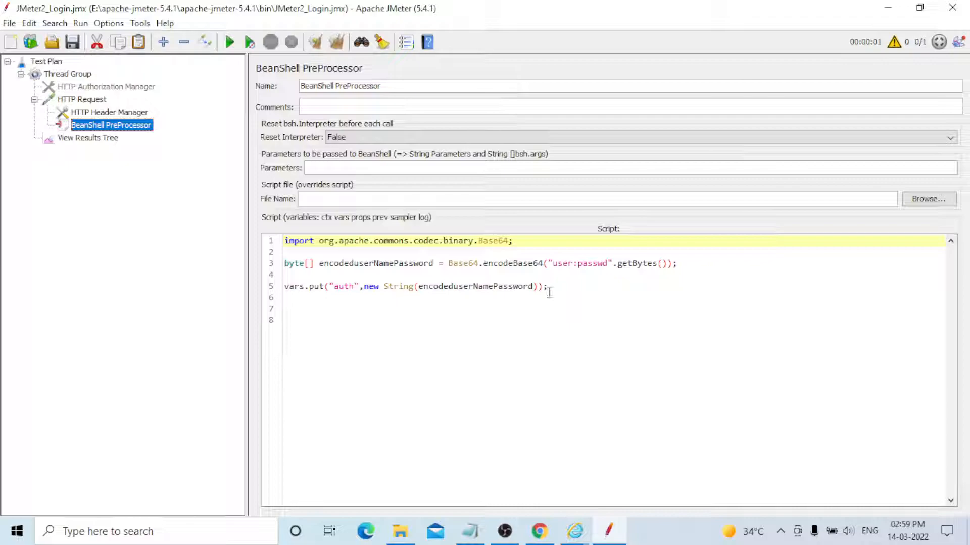
Walk through the script's import, encoding and vars.put lines, adding three blank lines after line 5.
{"action": "left_click_drag", "start_coordinate": [285, 241], "coordinate": [562, 294]}
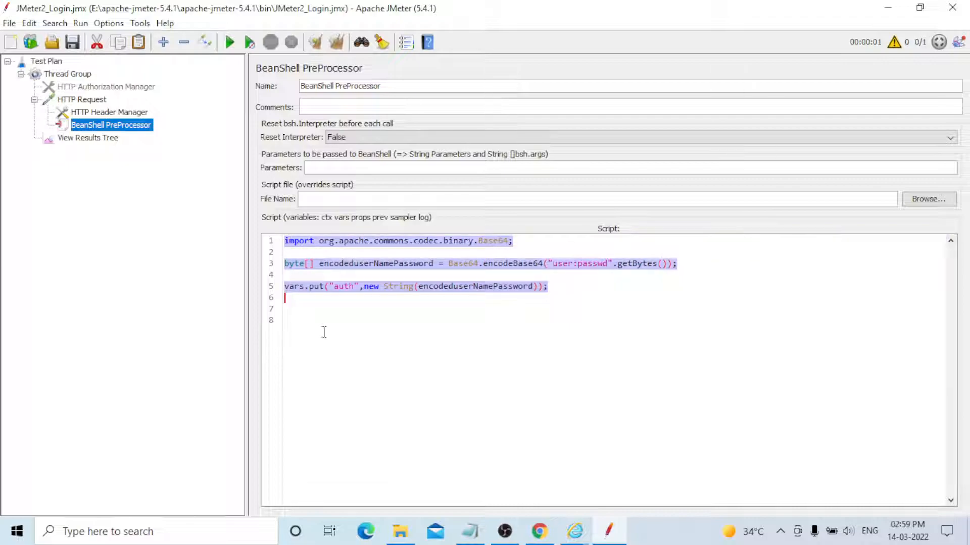
{"action": "left_click", "coordinate": [315, 313]}
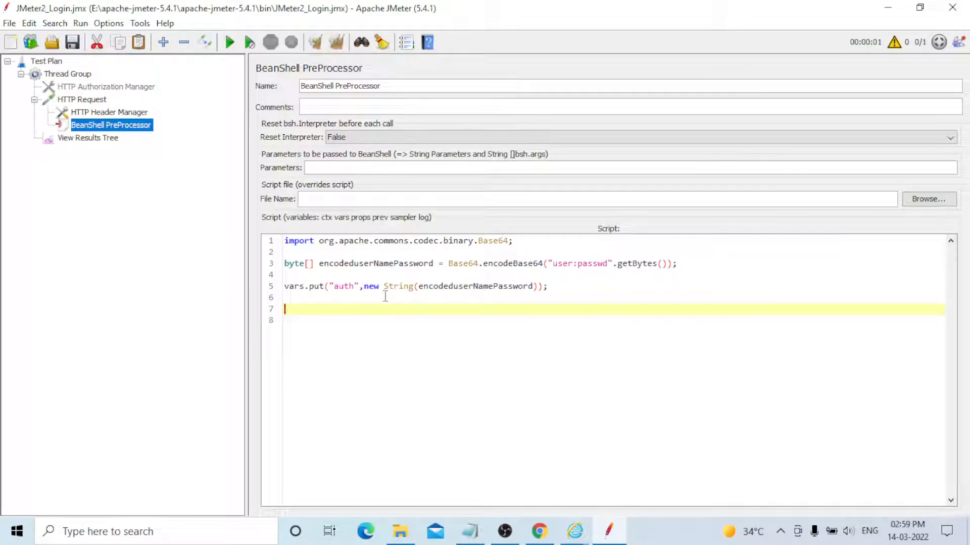
{"action": "left_click_drag", "start_coordinate": [285, 241], "coordinate": [519, 244]}
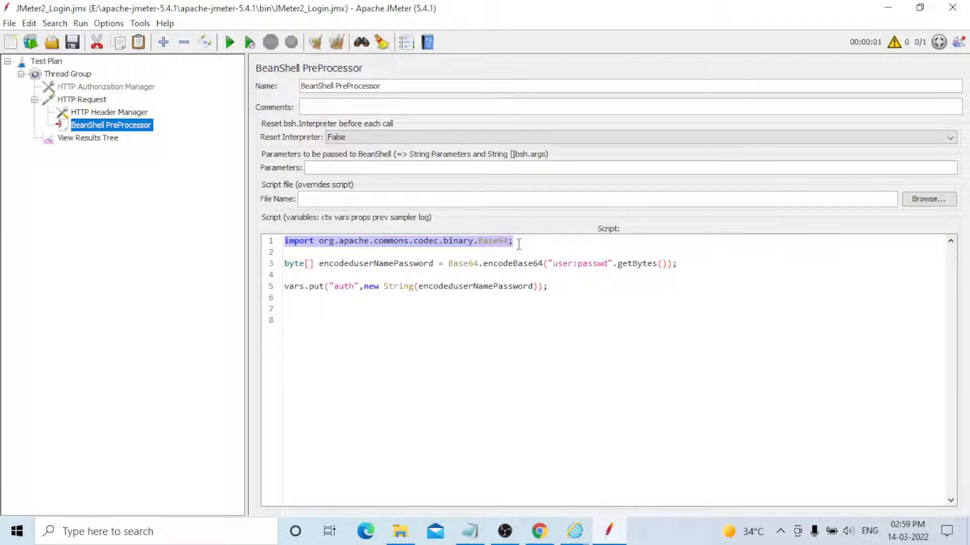
{"action": "left_click_drag", "start_coordinate": [288, 264], "coordinate": [373, 268]}
{"action": "left_click", "coordinate": [285, 276]}
{"action": "left_click_drag", "start_coordinate": [530, 275], "coordinate": [557, 286]}
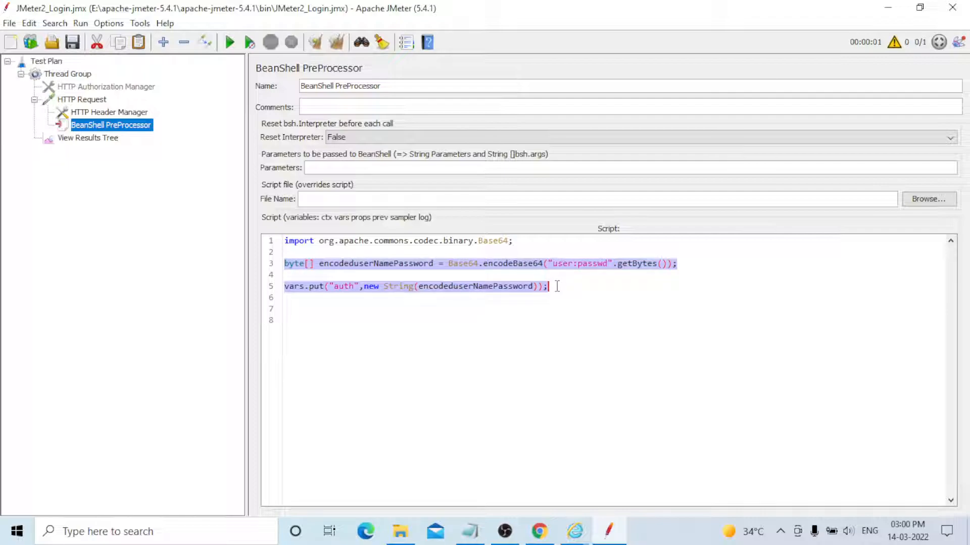
{"action": "left_click", "coordinate": [560, 287]}
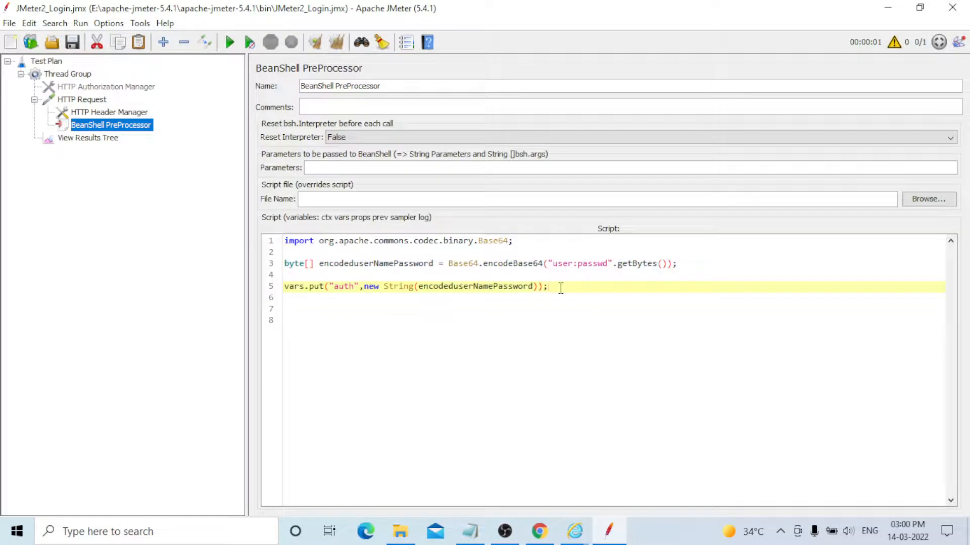
{"action": "key", "text": "Return"}
{"action": "key", "text": "Return"}
{"action": "key", "text": "Return"}
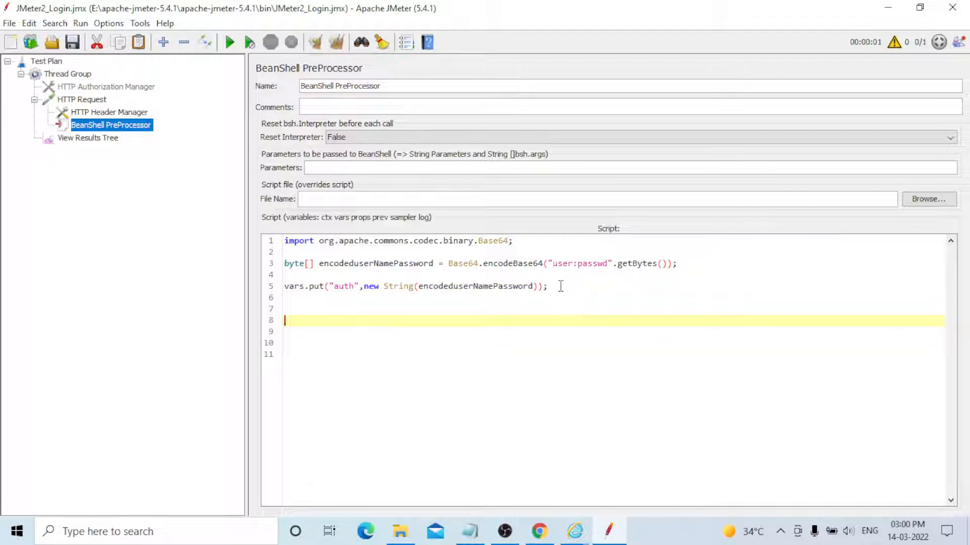
{"action": "left_click_drag", "start_coordinate": [285, 242], "coordinate": [566, 294]}
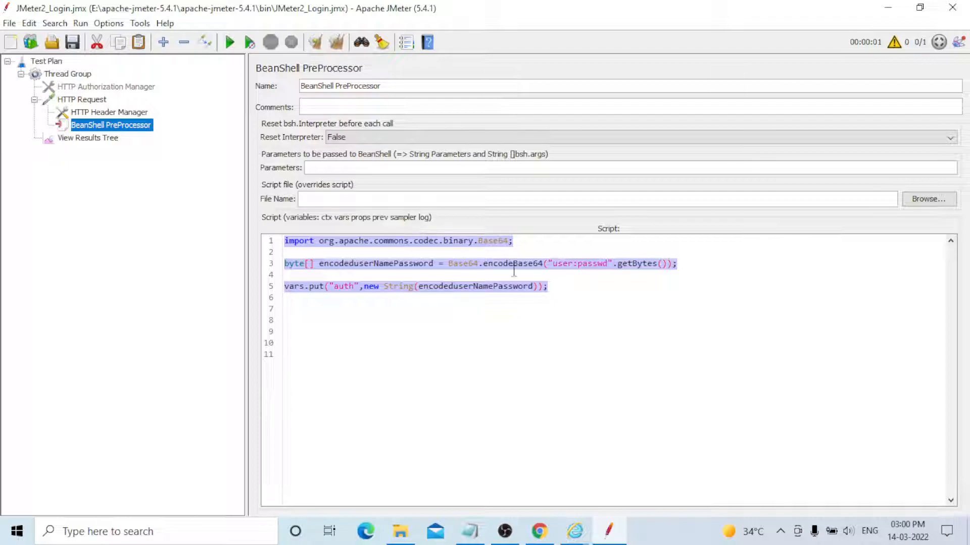
{"action": "left_click", "coordinate": [483, 309]}
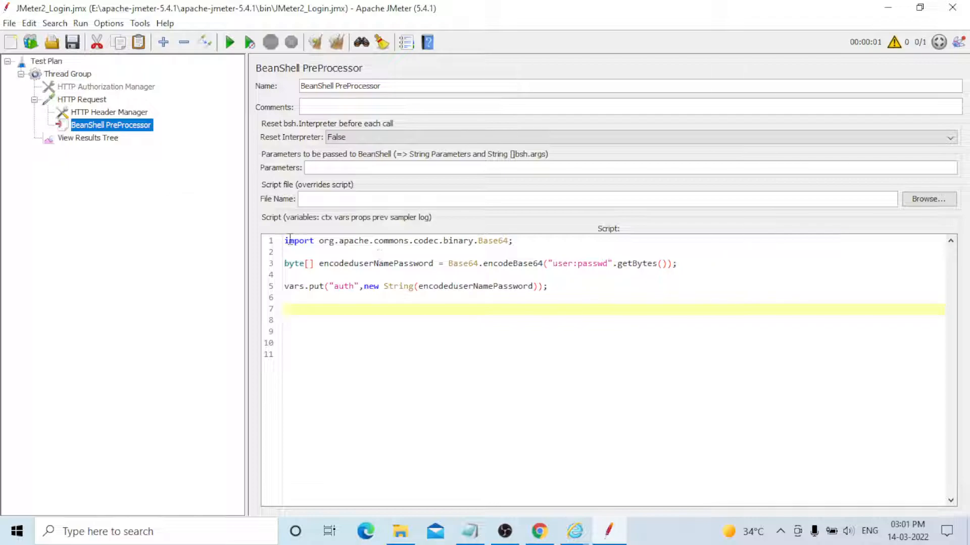
{"action": "left_click_drag", "start_coordinate": [286, 237], "coordinate": [546, 287]}
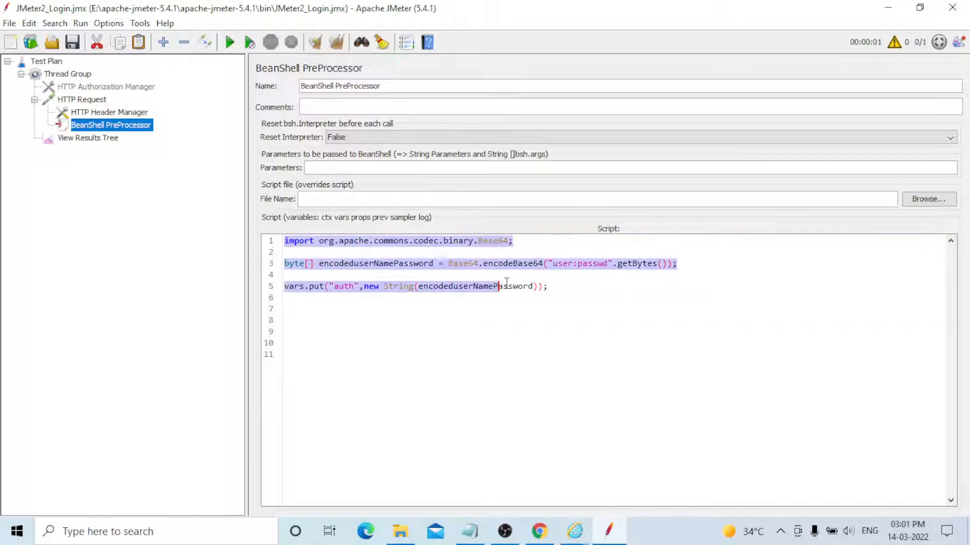
Step through the Header Manager and BeanShell PreProcessor to the Authorization Manager's httpbin entry.
{"action": "left_click", "coordinate": [120, 116]}
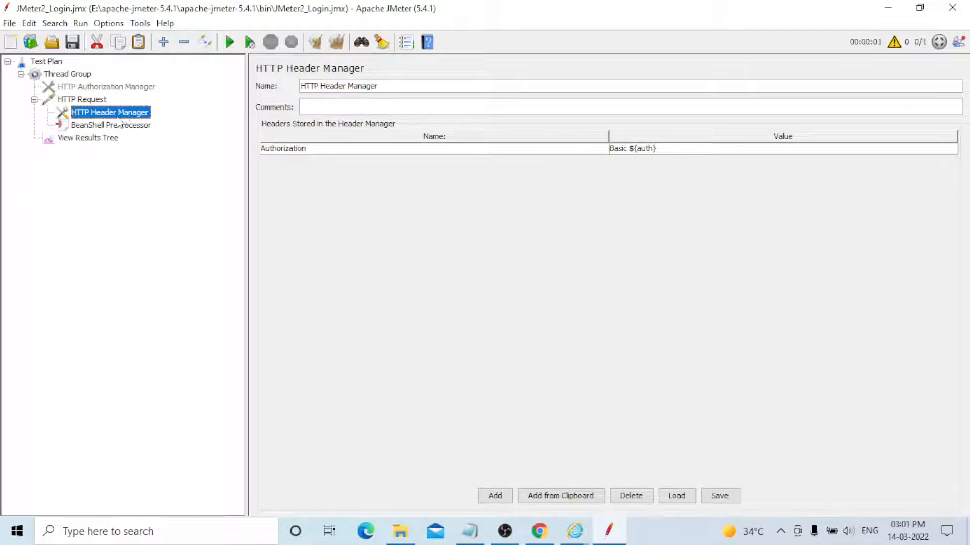
{"action": "left_click", "coordinate": [118, 125]}
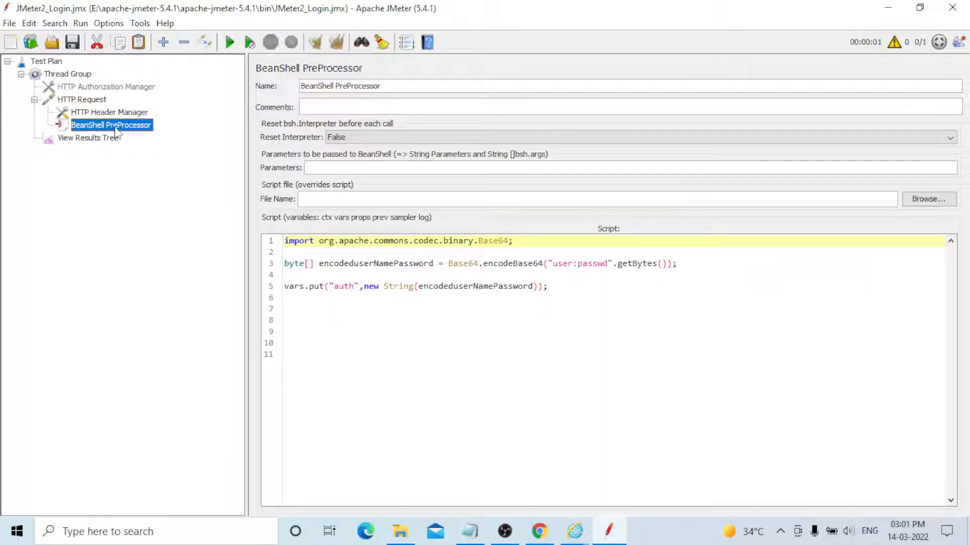
{"action": "left_click", "coordinate": [112, 89]}
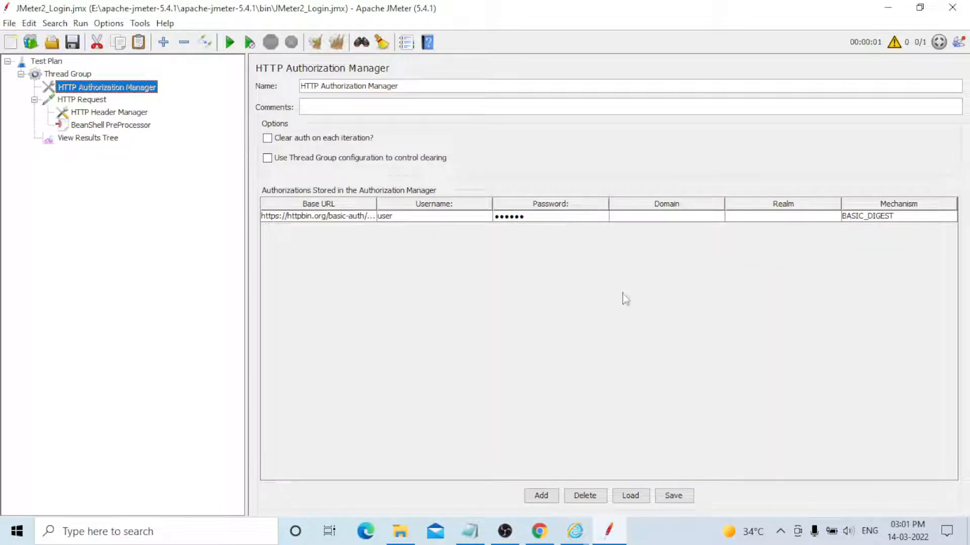